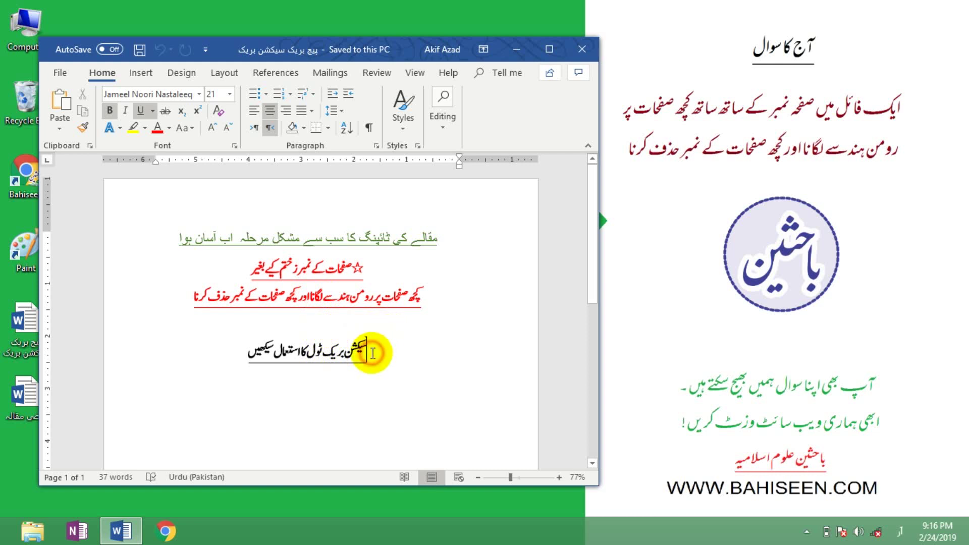
Close the open document and open the "فرضی مقالہ" Word file from the desktop
{"action": "left_click", "coordinate": [370, 351]}
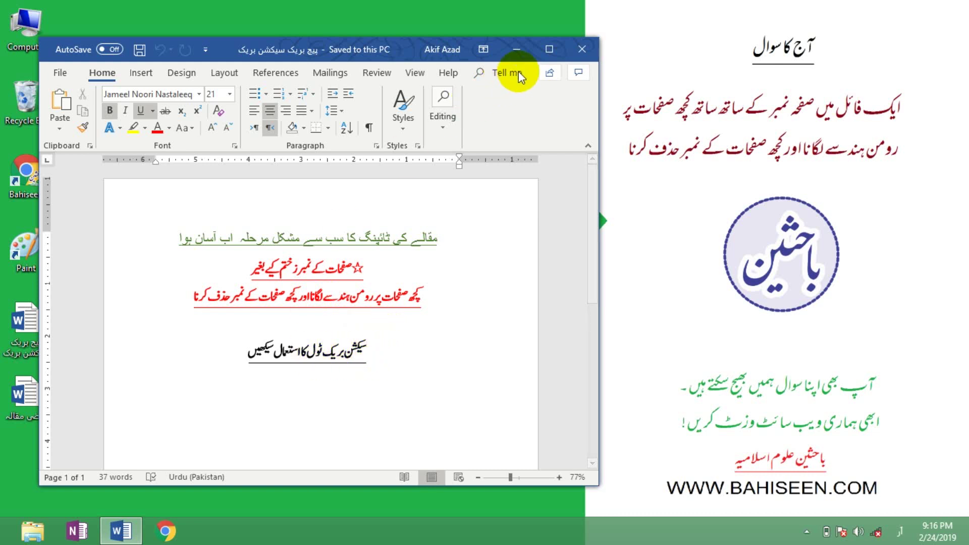
{"action": "left_click", "coordinate": [584, 53]}
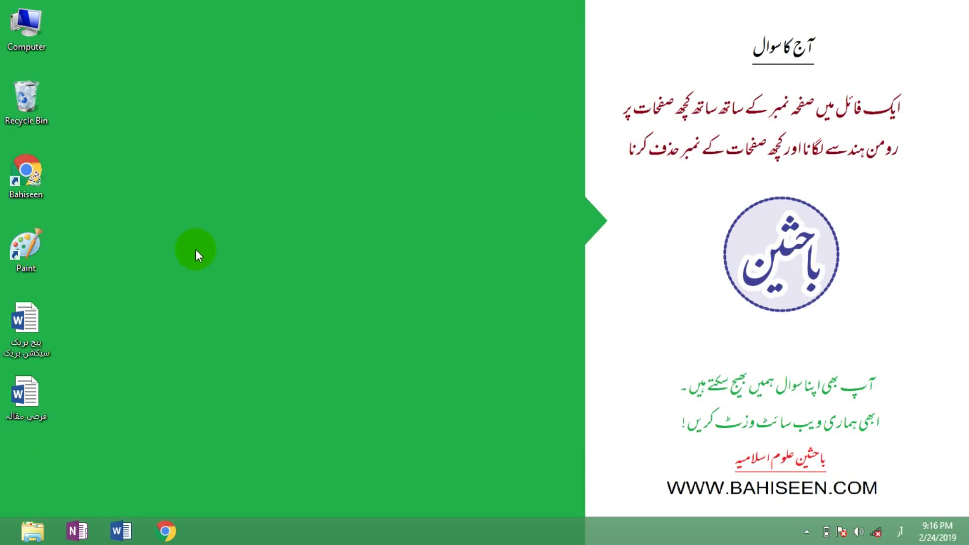
{"action": "double_click", "coordinate": [15, 402]}
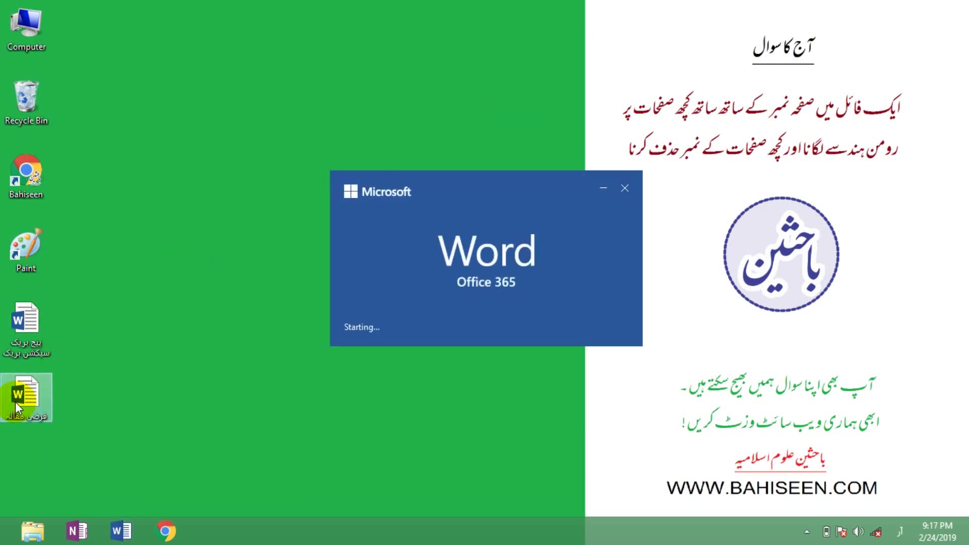
{"action": "left_click", "coordinate": [132, 392]}
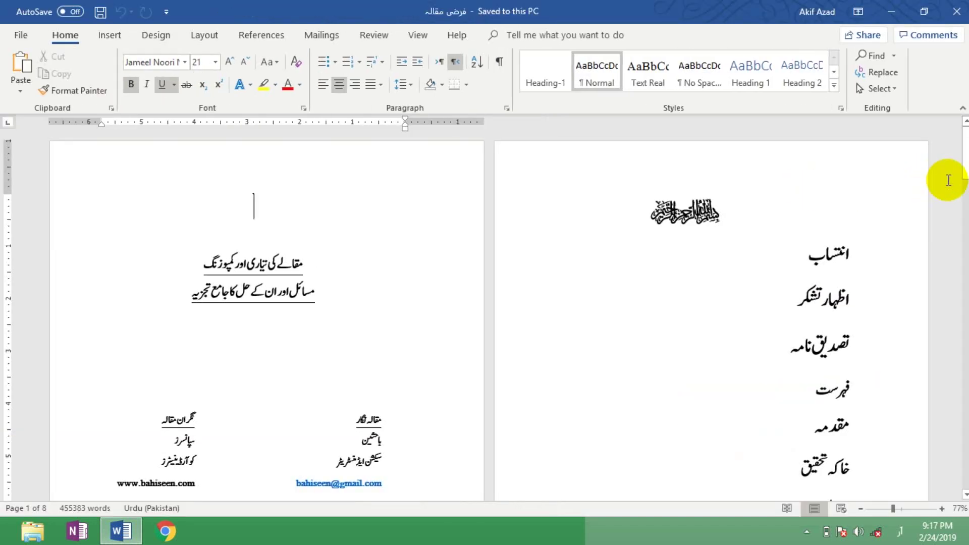
Examine the thesis title page and the list of front-matter headings on page 2, from انتساب to باب اول
{"action": "mouse_move", "coordinate": [965, 153]}
{"action": "left_mouse_down"}
{"action": "mouse_move", "coordinate": [965, 404]}
{"action": "mouse_move", "coordinate": [965, 160]}
{"action": "left_mouse_up"}
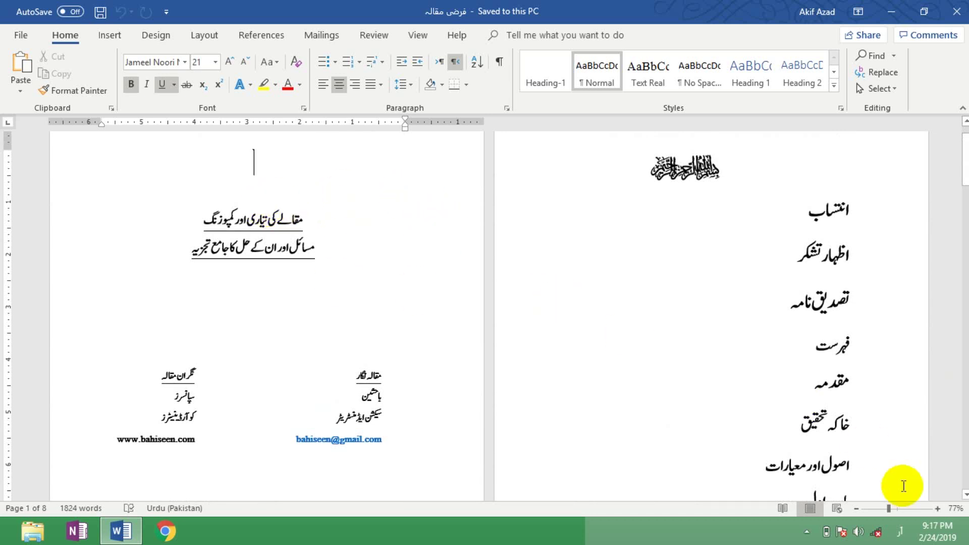
{"action": "left_click", "coordinate": [856, 509]}
{"action": "left_click", "coordinate": [856, 509]}
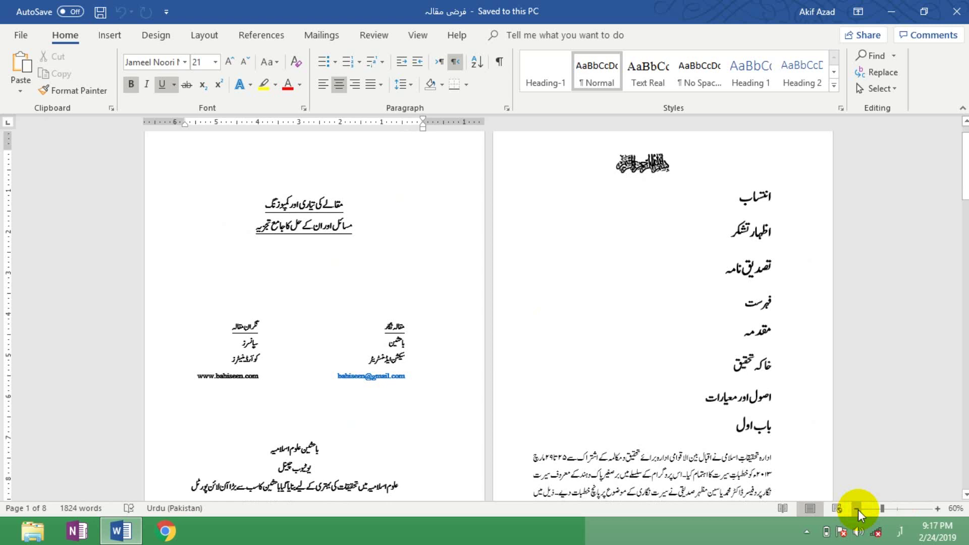
{"action": "left_click_drag", "start_coordinate": [966, 169], "coordinate": [966, 161]}
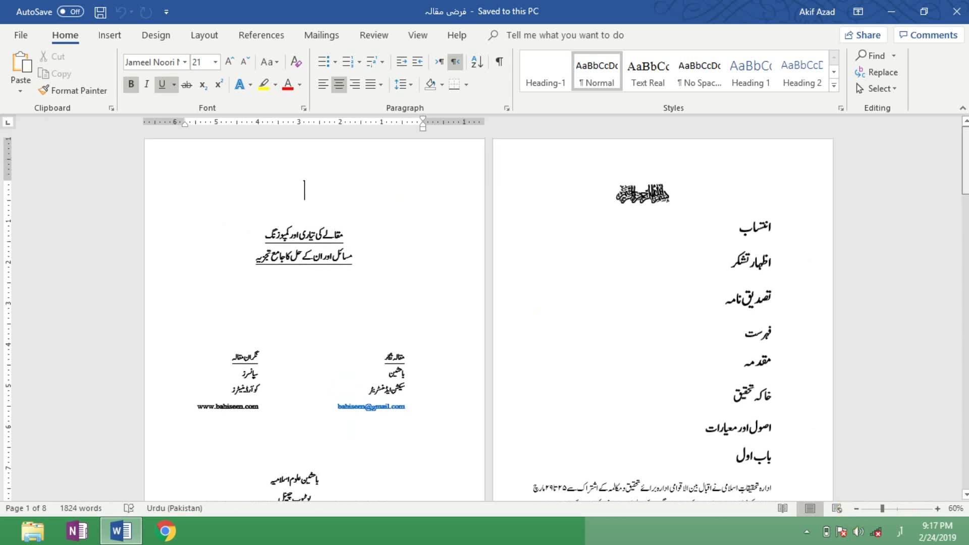
{"action": "left_click", "coordinate": [652, 222]}
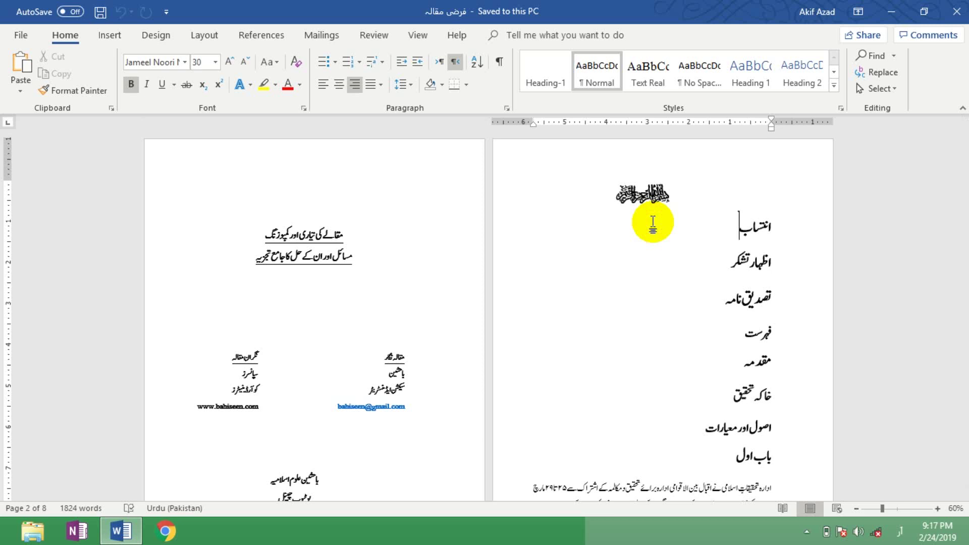
{"action": "left_click", "coordinate": [738, 253]}
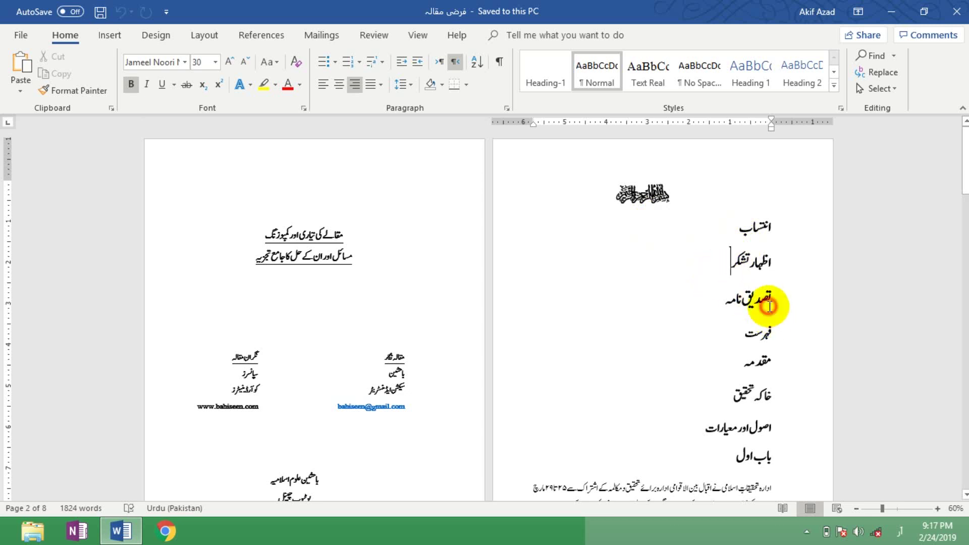
{"action": "left_click", "coordinate": [768, 303]}
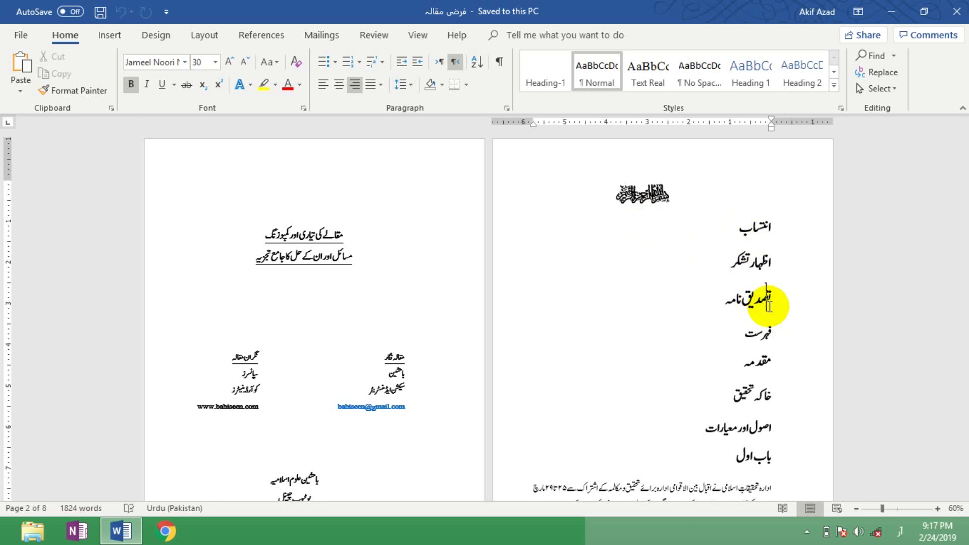
{"action": "left_click_drag", "start_coordinate": [770, 306], "coordinate": [722, 303]}
{"action": "left_click", "coordinate": [725, 303]}
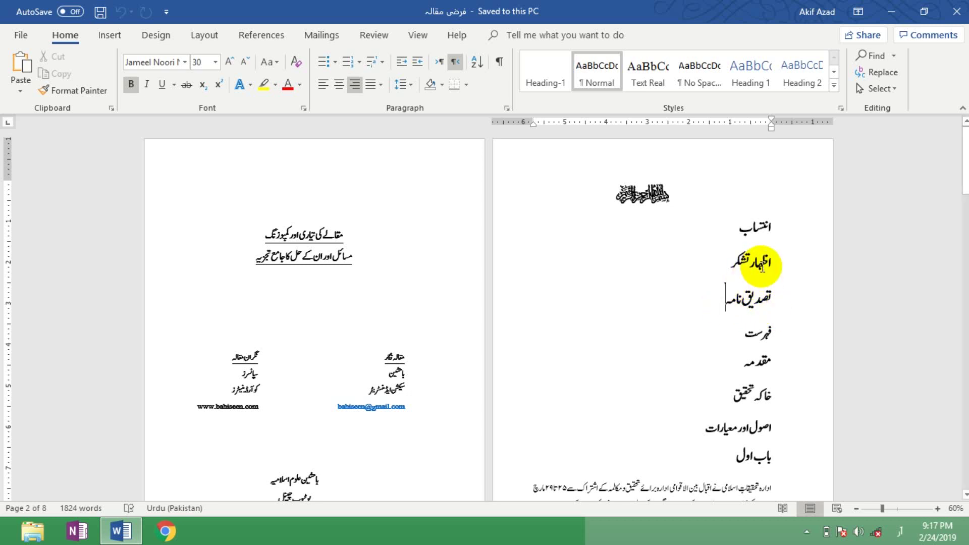
{"action": "left_click", "coordinate": [766, 225]}
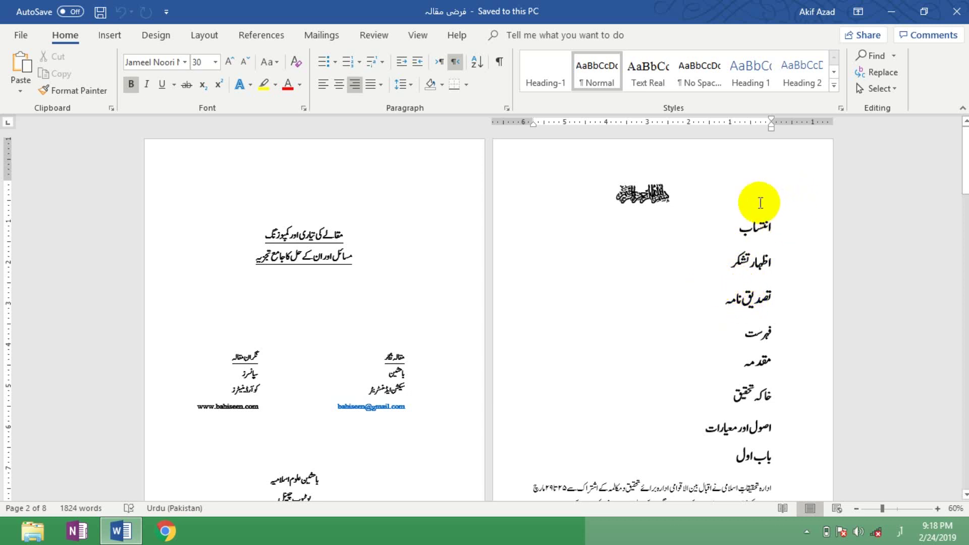
{"action": "left_click", "coordinate": [757, 201]}
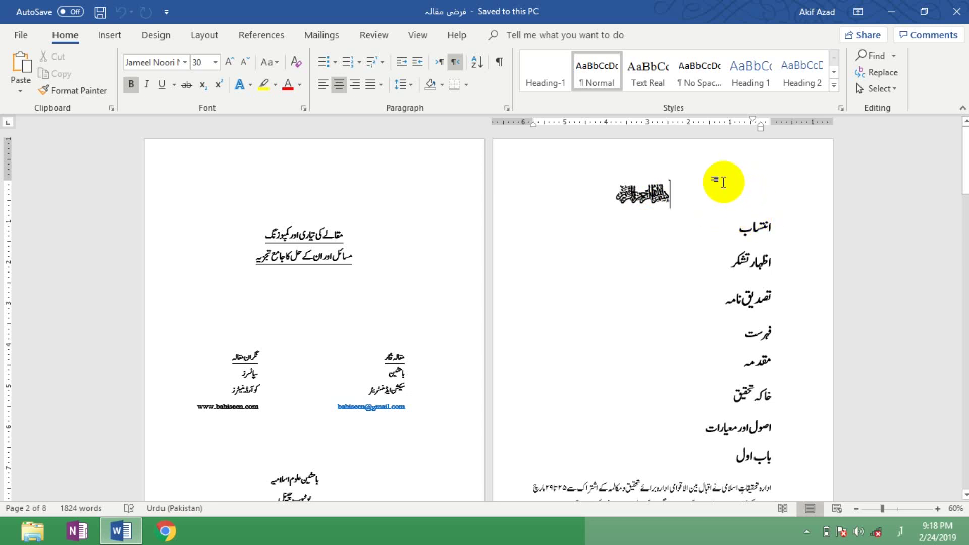
{"action": "left_click", "coordinate": [722, 291]}
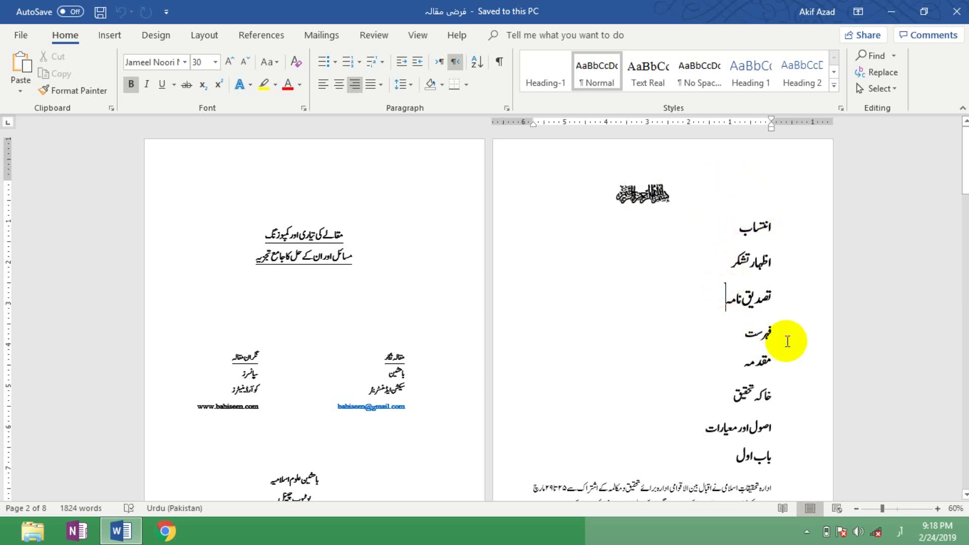
{"action": "left_click", "coordinate": [787, 335]}
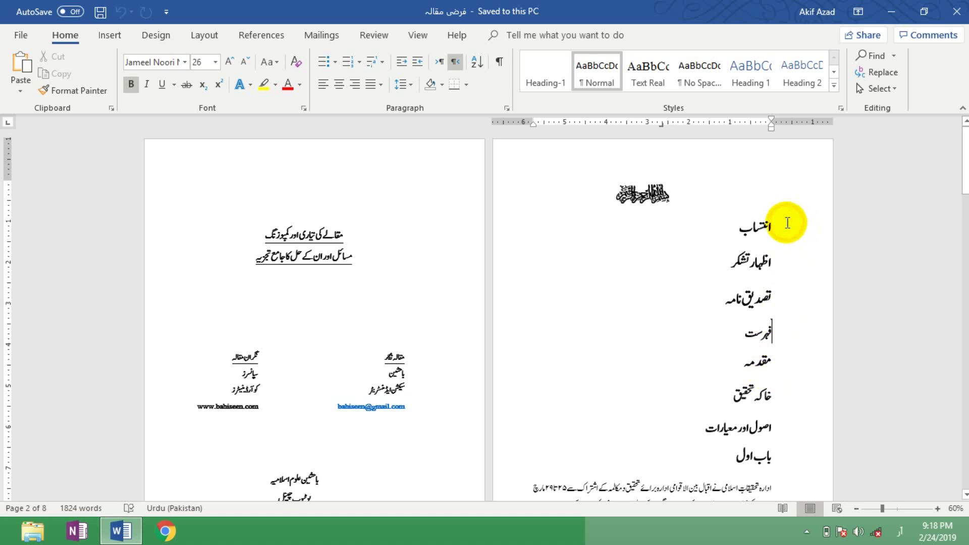
{"action": "left_click", "coordinate": [787, 222]}
{"action": "left_click", "coordinate": [683, 188]}
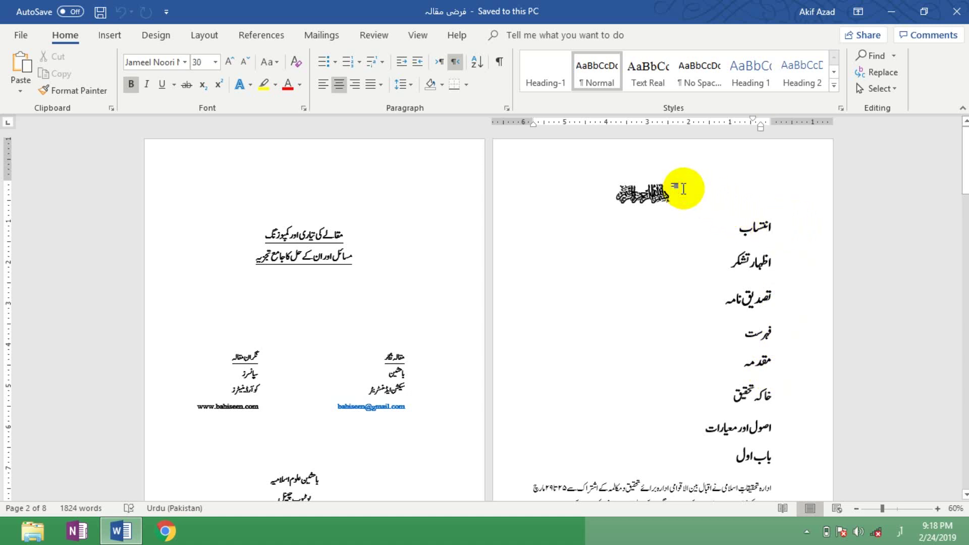
{"action": "left_click", "coordinate": [297, 273]}
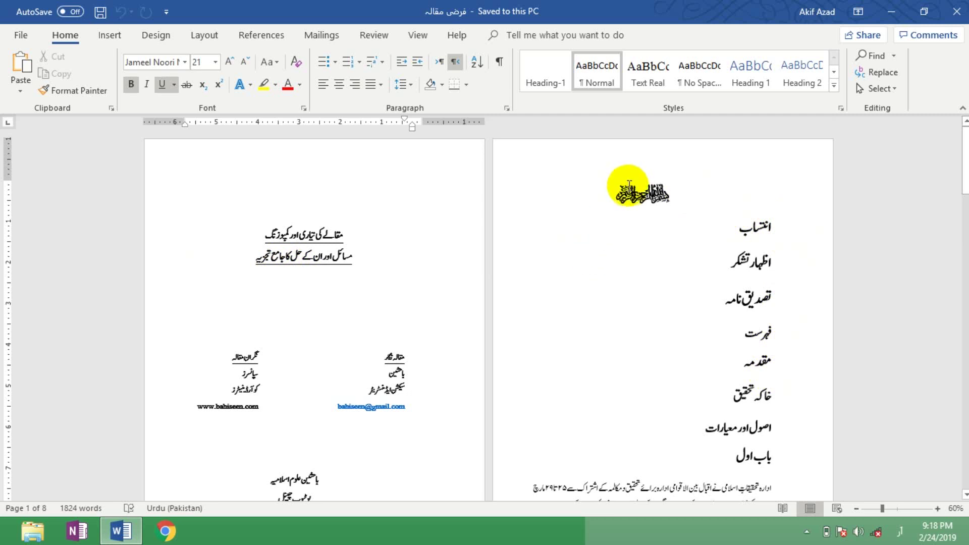
Add two blank lines after the Bismillah calligraphy on page 2, above the انتساب heading
{"action": "left_click", "coordinate": [629, 184]}
{"action": "left_click", "coordinate": [681, 197]}
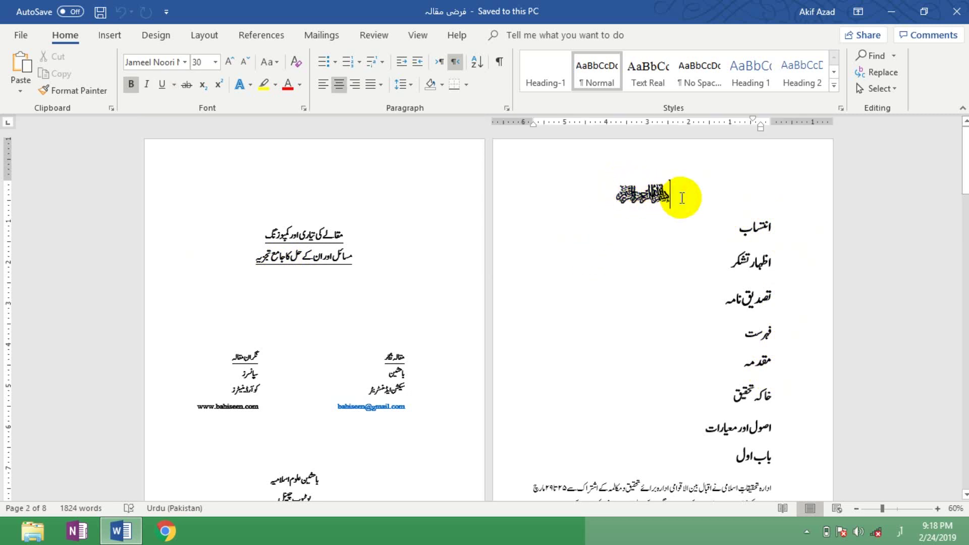
{"action": "key", "text": "Left"}
{"action": "key", "text": "Left"}
{"action": "key", "text": "Left"}
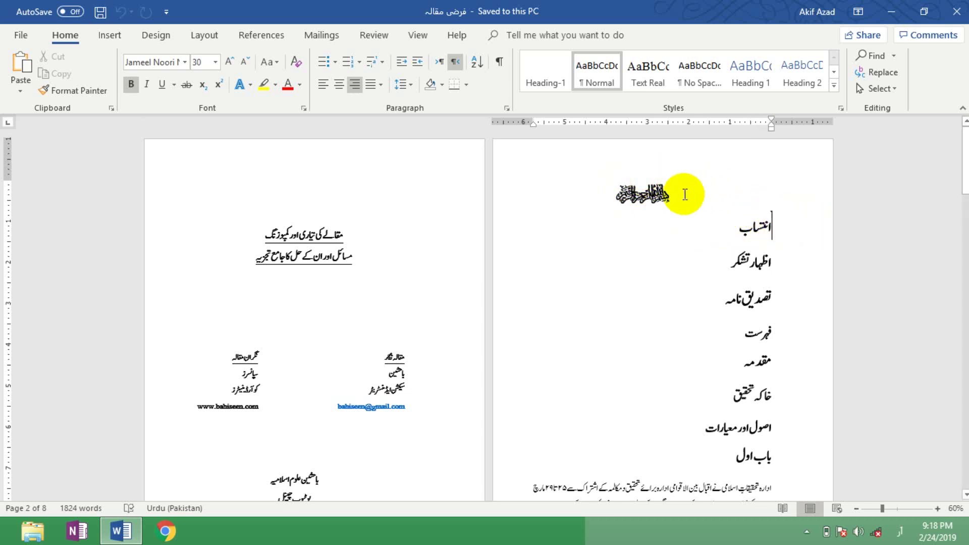
{"action": "left_click", "coordinate": [683, 194]}
{"action": "key", "text": "Return"}
{"action": "key", "text": "Return"}
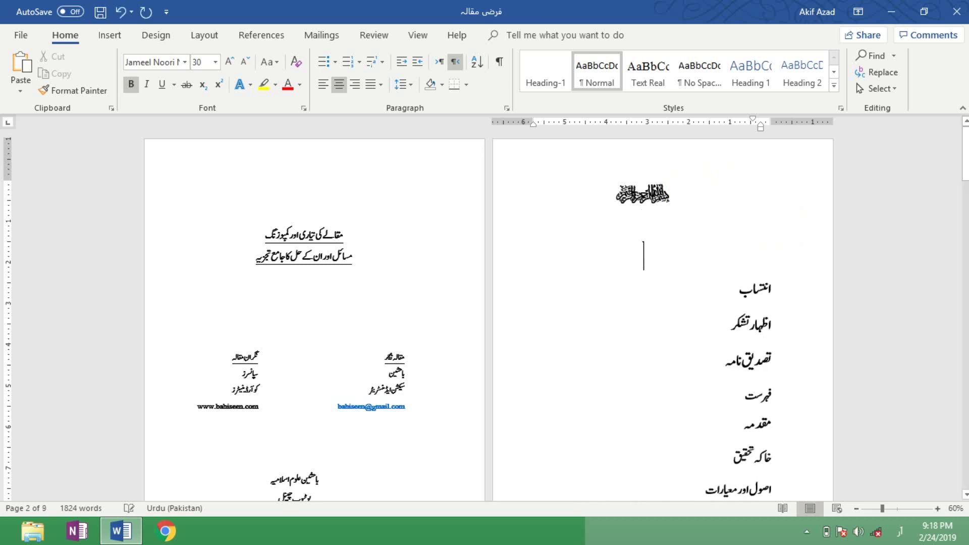
Insert a Next Page section break at the blank line between the Bismillah and the انتساب heading
{"action": "left_click", "coordinate": [648, 261]}
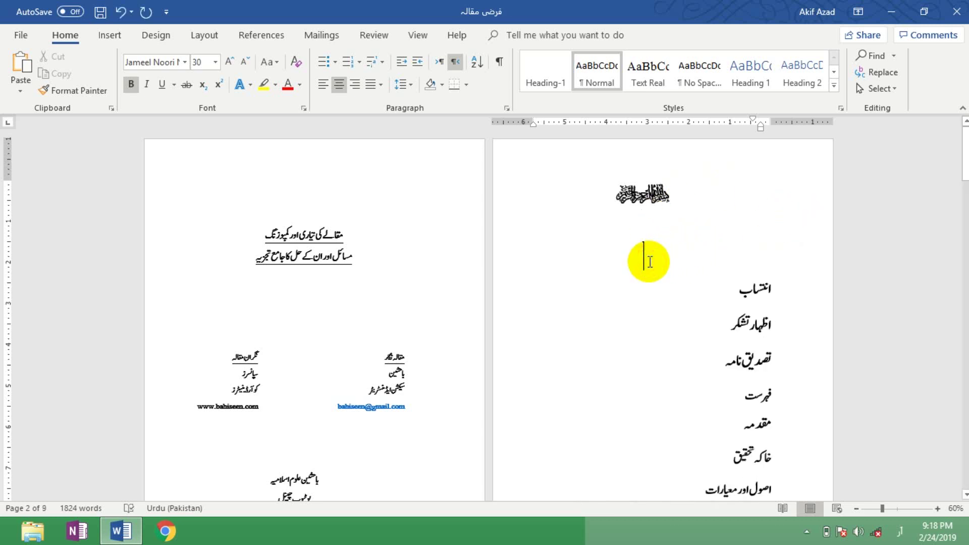
{"action": "left_click", "coordinate": [210, 40]}
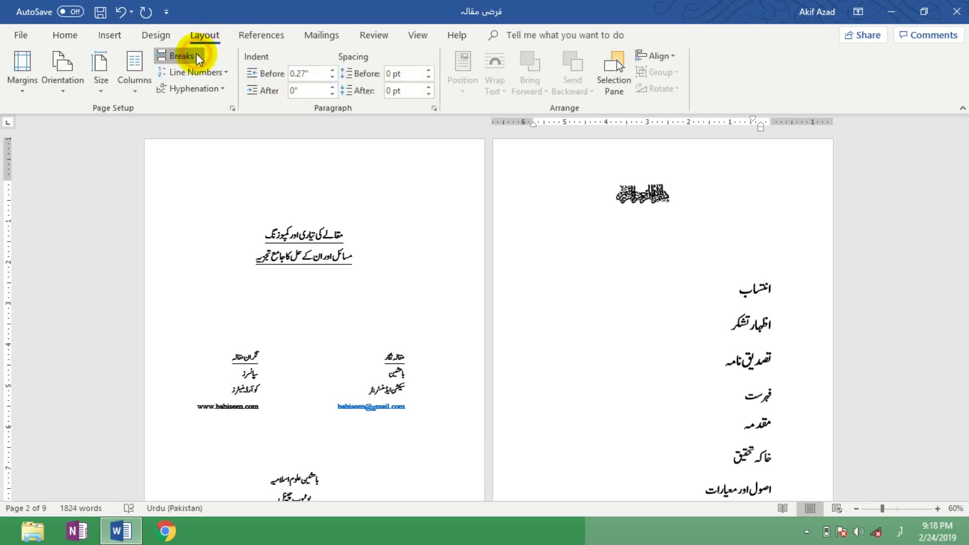
{"action": "left_click", "coordinate": [199, 56]}
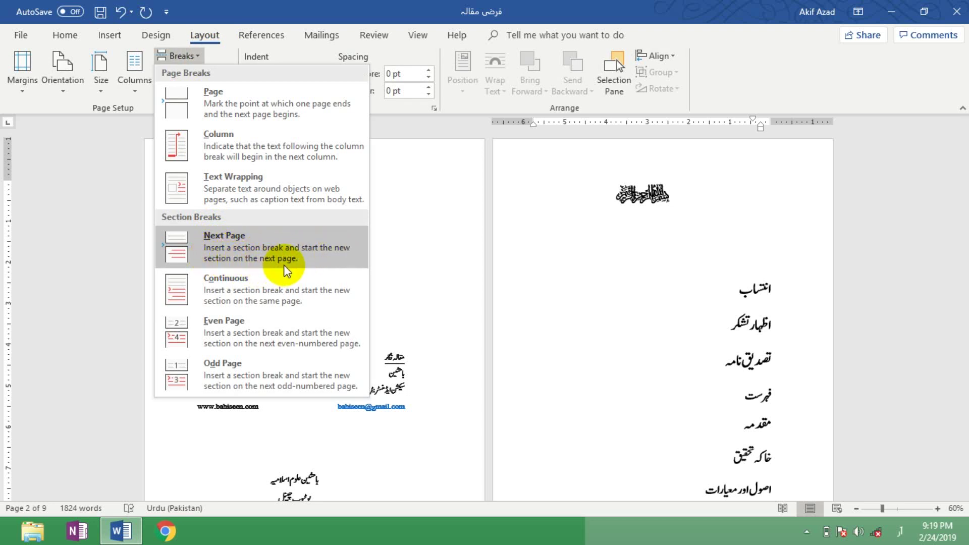
{"action": "left_click", "coordinate": [202, 244]}
Add the placeholder word "نقدبدف" on a new line below the انتساب heading and apply the Normal style to it
{"action": "scroll", "coordinate": [283, 244], "scroll_direction": "down", "scroll_amount": 3}
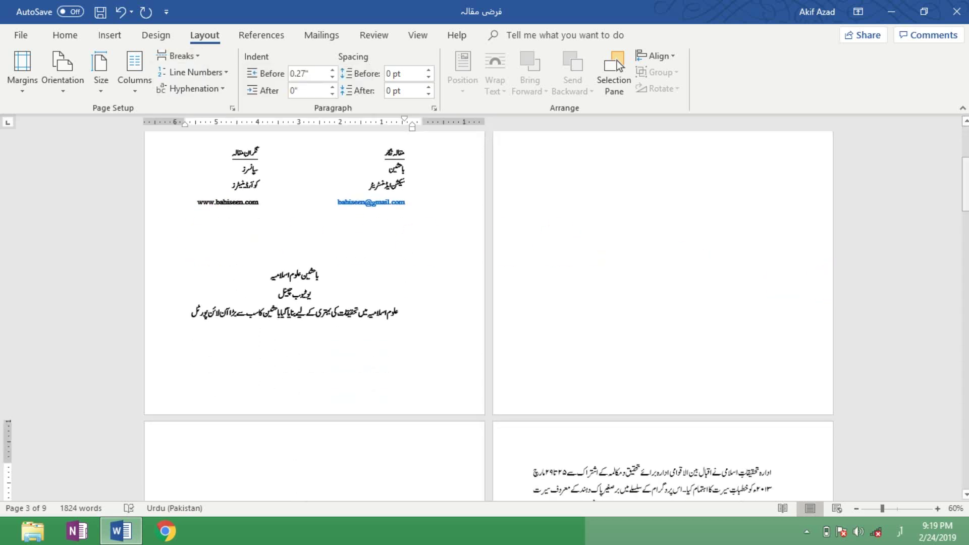
{"action": "left_click_drag", "start_coordinate": [965, 182], "coordinate": [954, 213]}
{"action": "left_click", "coordinate": [428, 302]}
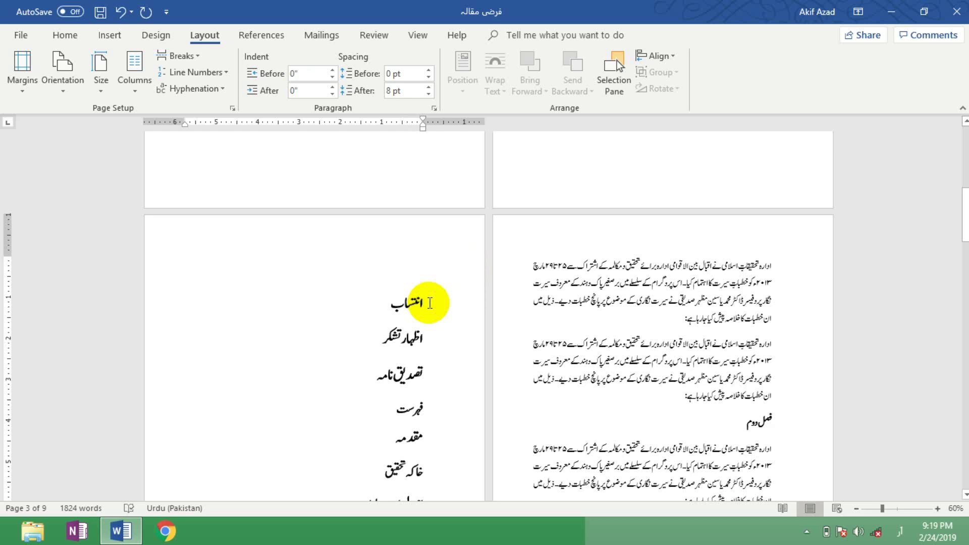
{"action": "key", "text": "Return"}
{"action": "type", "text": "نقد"}
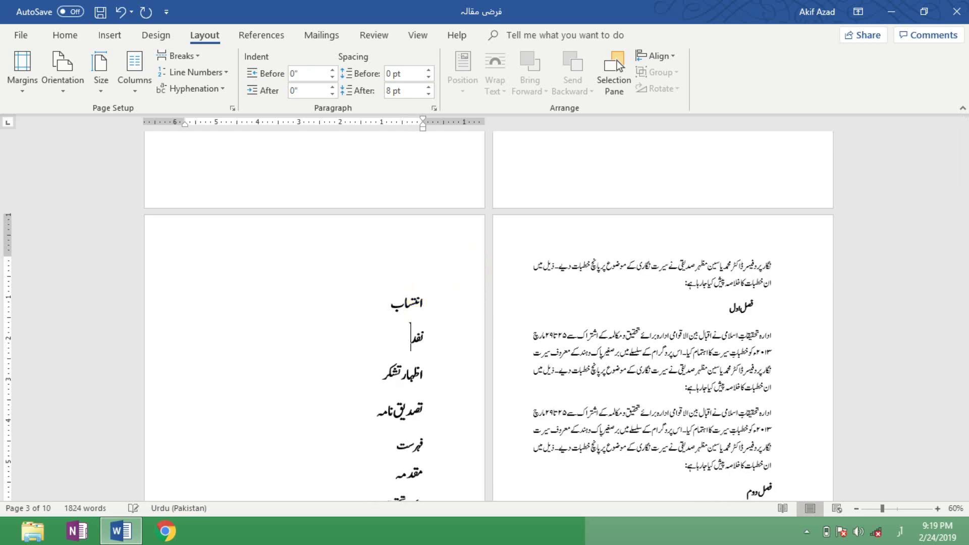
{"action": "type", "text": "بدف"}
{"action": "key", "text": "shift+Home"}
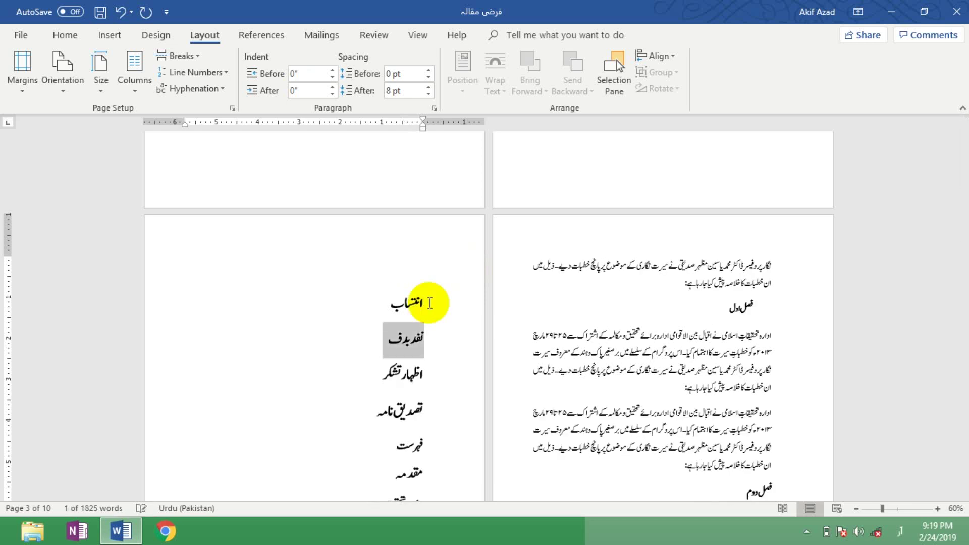
{"action": "key", "text": "ctrl+shift+n"}
{"action": "key", "text": "End"}
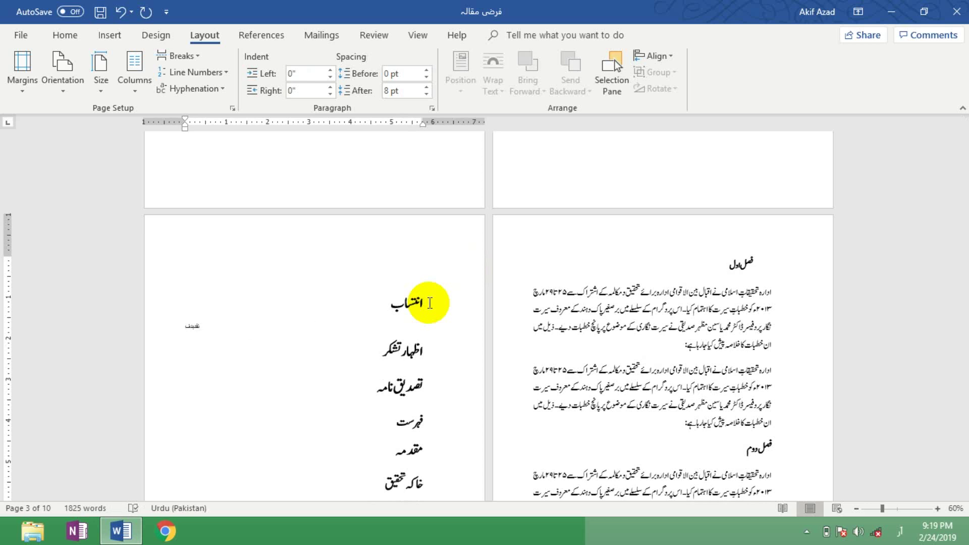
Copy the placeholder word below انتساب and paste it repeatedly to fill about three lines
{"action": "key", "text": "shift+Home"}
{"action": "key", "text": "End"}
{"action": "key", "text": "shift+Home"}
{"action": "key", "text": "ctrl+c"}
{"action": "key", "text": "End"}
{"action": "key", "text": "ctrl+v"}
{"action": "key", "text": "ctrl+v"}
{"action": "key", "text": "ctrl+v"}
{"action": "key", "text": "ctrl+v"}
{"action": "key", "text": "ctrl+v"}
{"action": "key", "text": "ctrl+v"}
{"action": "key", "text": "ctrl+v"}
{"action": "key", "text": "ctrl+v"}
{"action": "key", "text": "ctrl+v"}
{"action": "key", "text": "ctrl+v"}
{"action": "key", "text": "ctrl+v"}
{"action": "key", "text": "ctrl+v"}
{"action": "key", "text": "ctrl+v"}
{"action": "key", "text": "ctrl+v"}
{"action": "key", "text": "ctrl+v"}
{"action": "key", "text": "ctrl+v"}
{"action": "key", "text": "ctrl+v"}
{"action": "key", "text": "ctrl+v"}
{"action": "key", "text": "ctrl+v"}
{"action": "key", "text": "ctrl+v"}
{"action": "key", "text": "ctrl+v"}
{"action": "key", "text": "ctrl+v"}
{"action": "key", "text": "ctrl+v"}
{"action": "key", "text": "ctrl+v"}
{"action": "key", "text": "ctrl+v"}
{"action": "key", "text": "ctrl+v"}
{"action": "key", "text": "ctrl+v"}
{"action": "key", "text": "ctrl+v"}
{"action": "key", "text": "ctrl+v"}
{"action": "key", "text": "ctrl+v"}
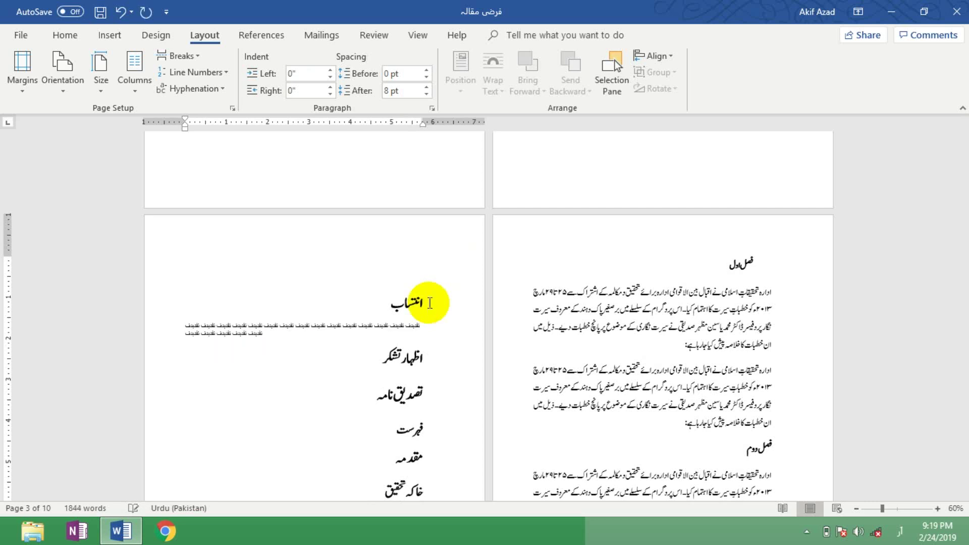
{"action": "key", "text": "ctrl+v"}
{"action": "key", "text": "ctrl+v"}
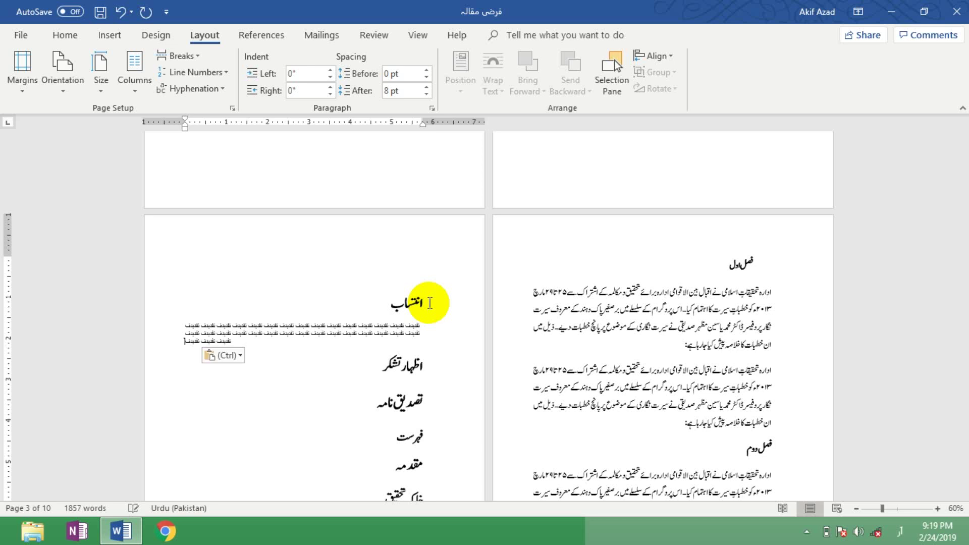
Start a new line after the placeholder text and insert a Next Page section break before اظہار تشکر
{"action": "key", "text": "Return"}
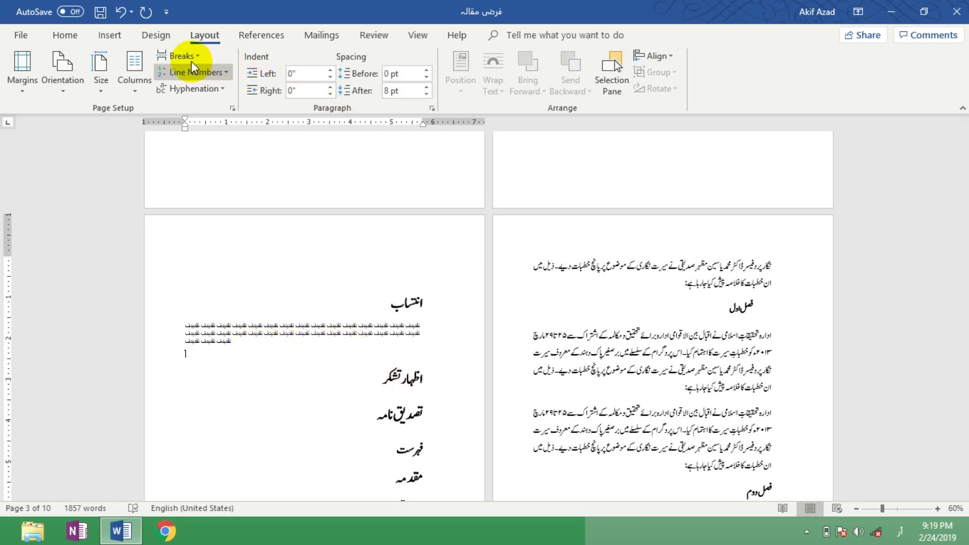
{"action": "left_click", "coordinate": [179, 56]}
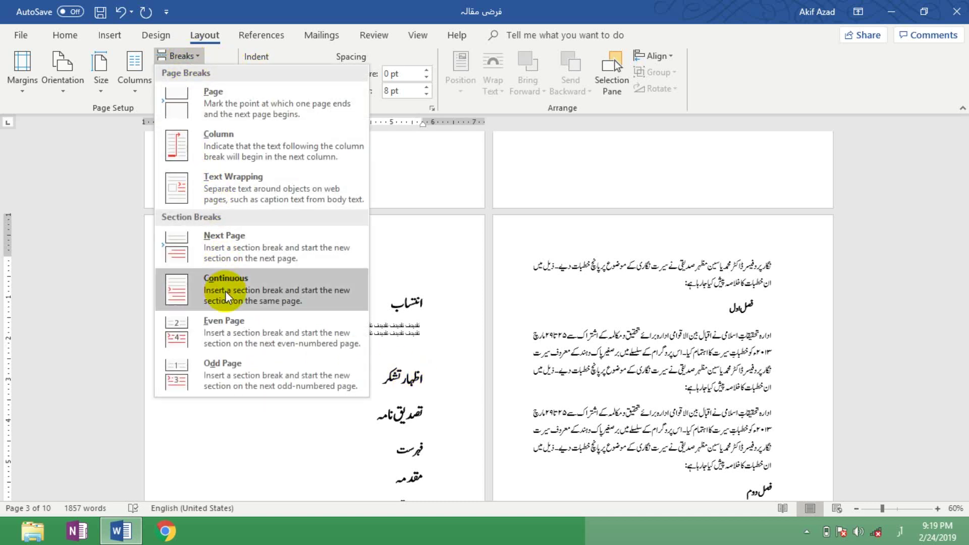
{"action": "left_click", "coordinate": [229, 253]}
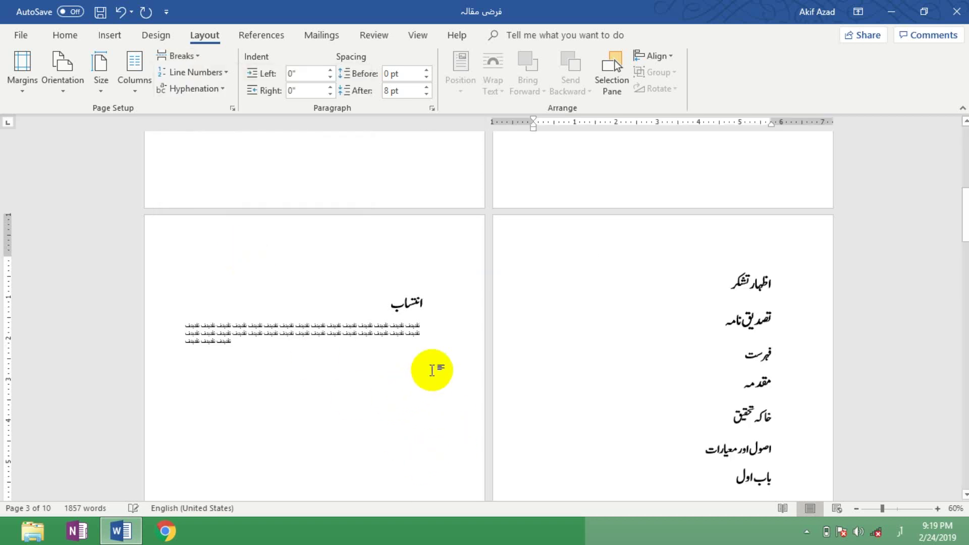
Copy placeholder text from below the انتساب heading and paste it repeatedly on a new line below the اظہار تشکر heading
{"action": "left_click", "coordinate": [395, 328]}
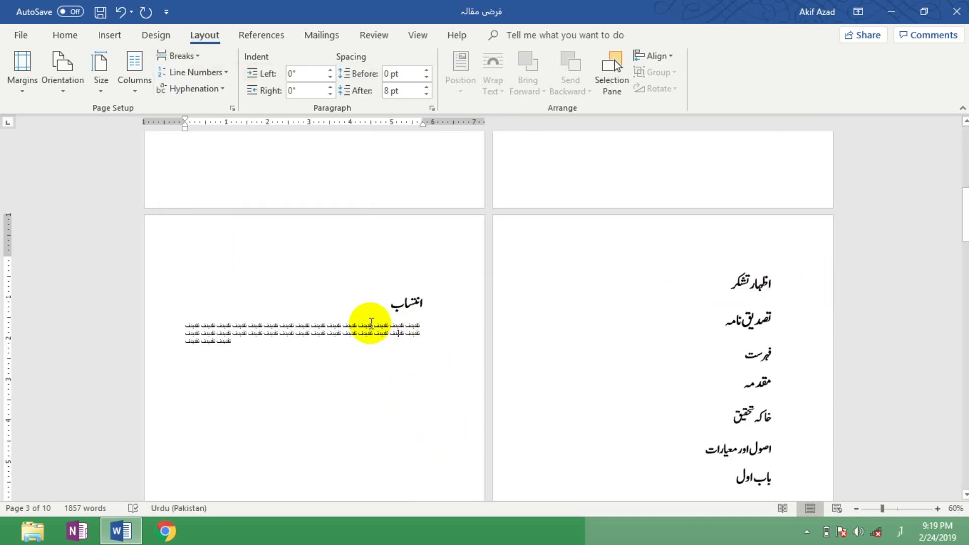
{"action": "left_click_drag", "start_coordinate": [346, 326], "coordinate": [220, 331]}
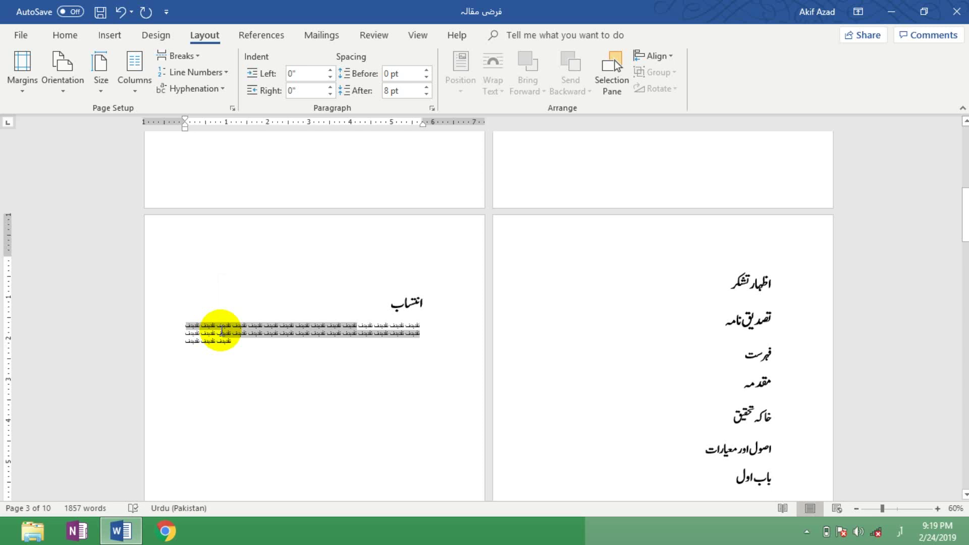
{"action": "left_click", "coordinate": [706, 279]}
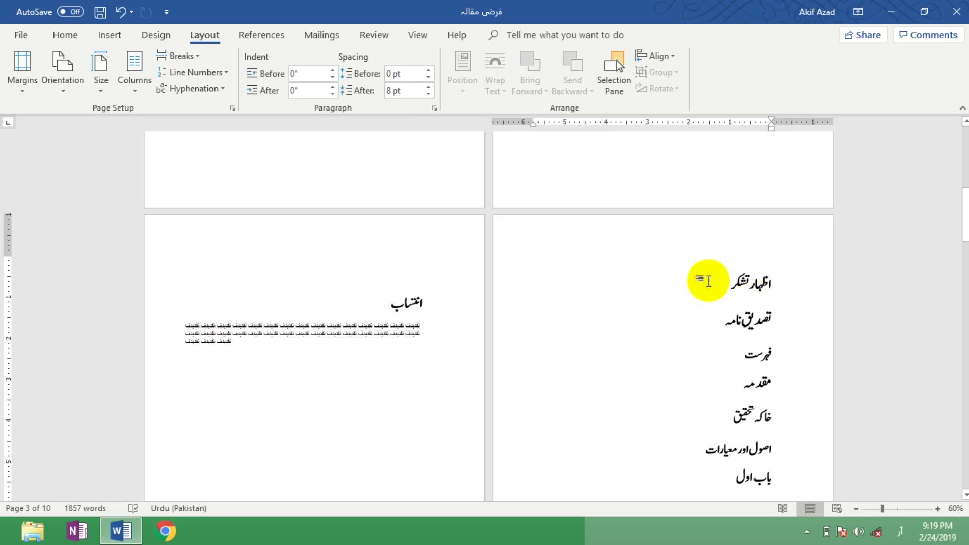
{"action": "key", "text": "Return"}
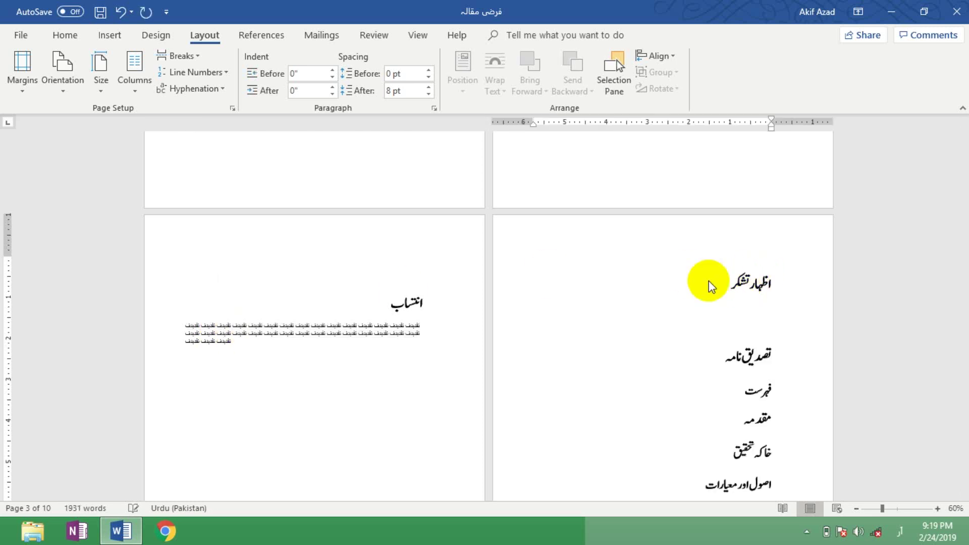
{"action": "key", "text": "ctrl+v"}
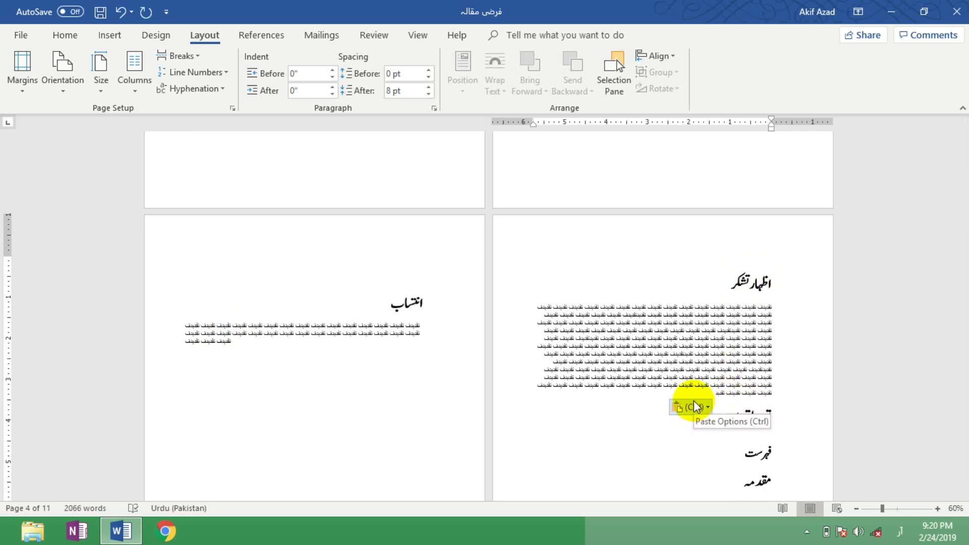
Insert a Next Page section break after the اظہار تشکر placeholder text and delete the blank line above the تصدیق نامہ heading
{"action": "key", "text": "Return"}
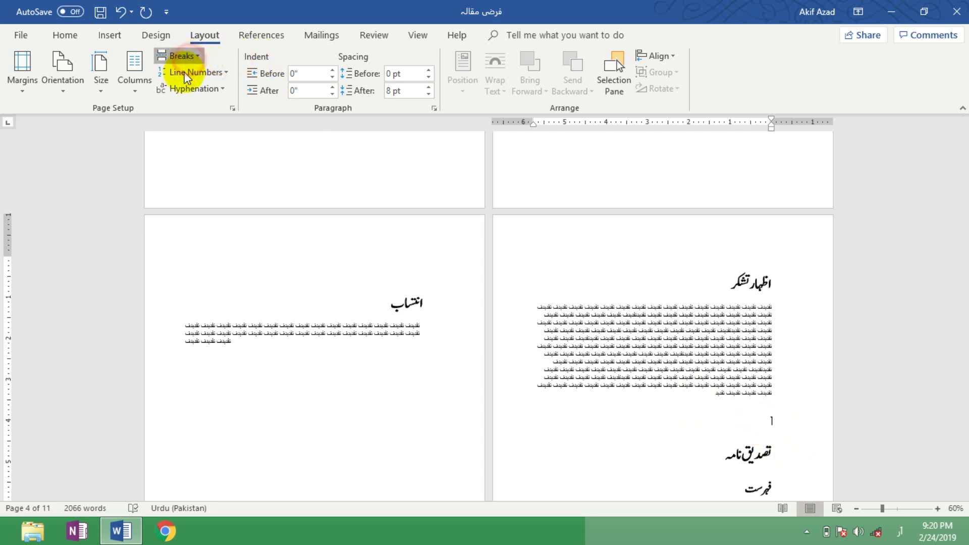
{"action": "left_click", "coordinate": [179, 56]}
{"action": "left_click", "coordinate": [237, 243]}
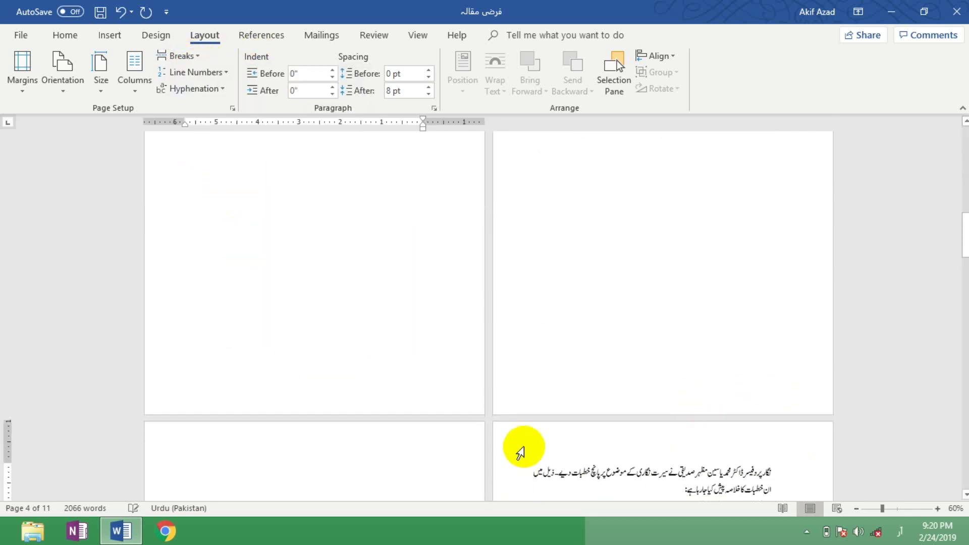
{"action": "left_click_drag", "start_coordinate": [963, 243], "coordinate": [963, 262]}
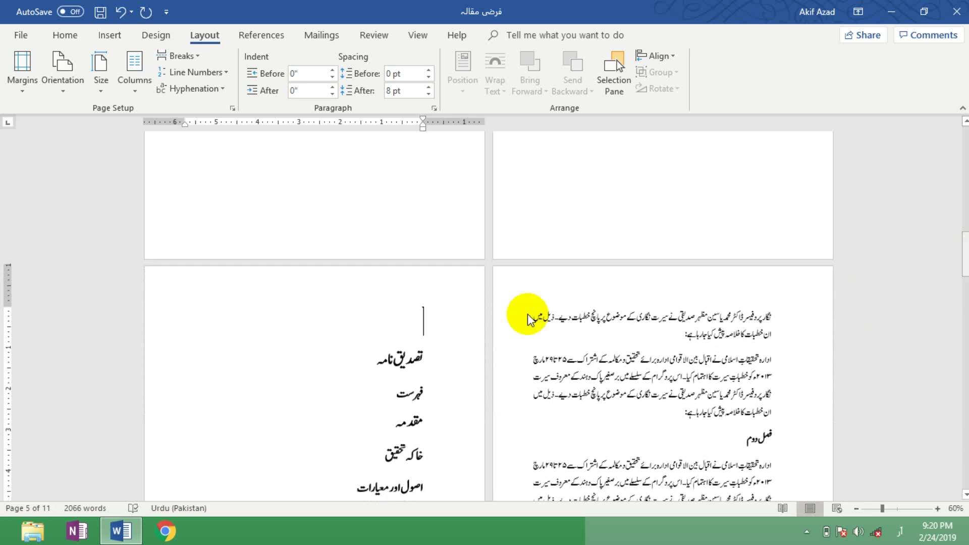
{"action": "key", "text": "Delete"}
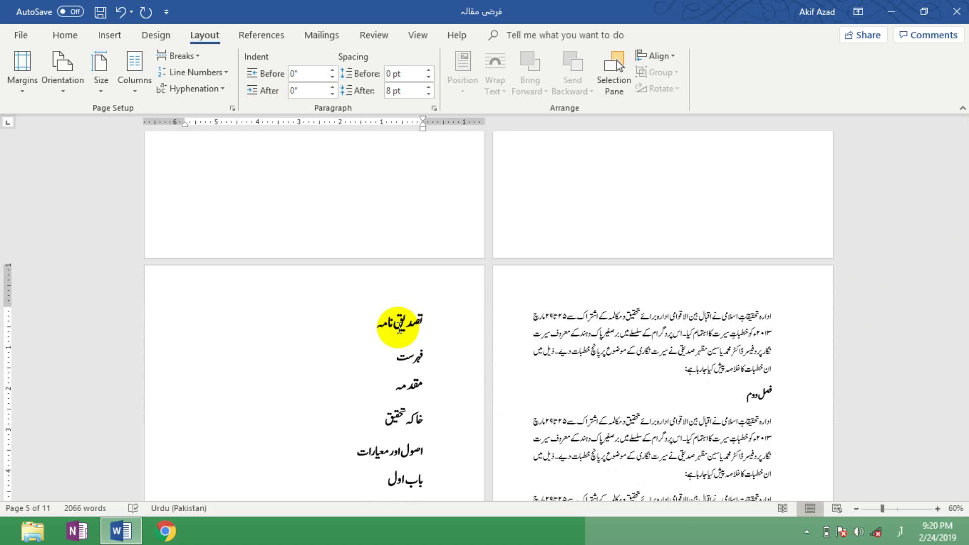
Paste the copied placeholder text four times on a new line below the تصدیق نامہ heading
{"action": "key", "text": "Return"}
{"action": "key", "text": "ctrl+v"}
{"action": "key", "text": "ctrl+v"}
{"action": "key", "text": "ctrl+v"}
{"action": "key", "text": "ctrl+v"}
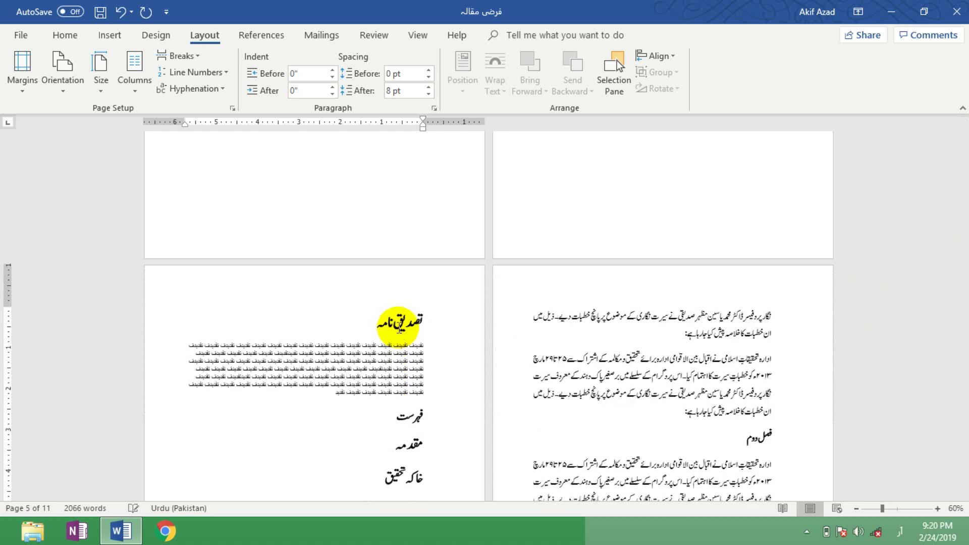
Insert a Next Page section break before the فہرست heading and delete the blank line above that heading
{"action": "left_click", "coordinate": [387, 425]}
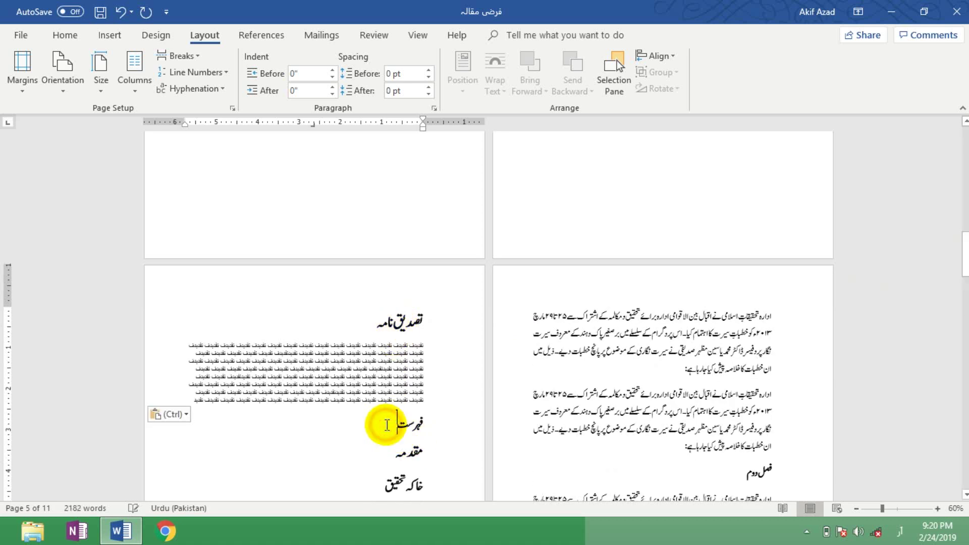
{"action": "key", "text": "Return"}
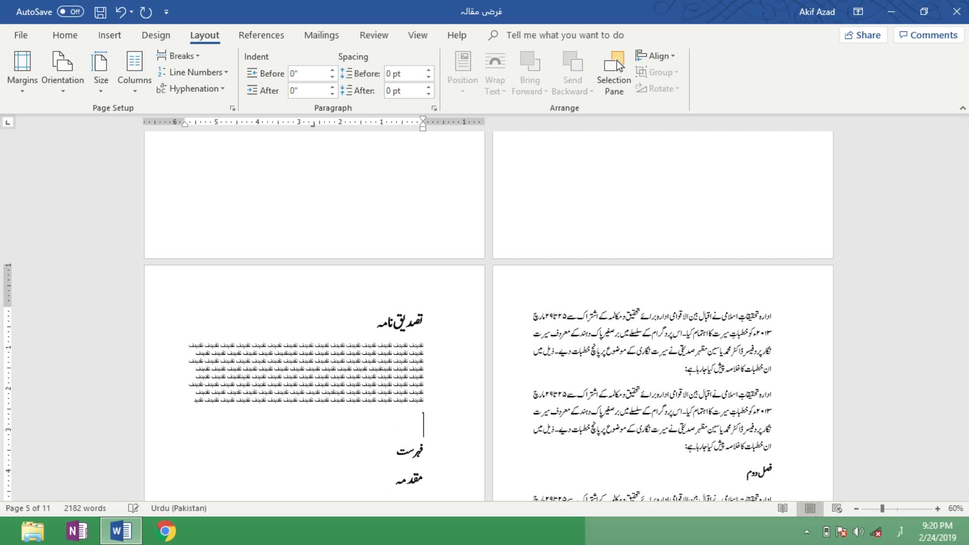
{"action": "left_click", "coordinate": [182, 58]}
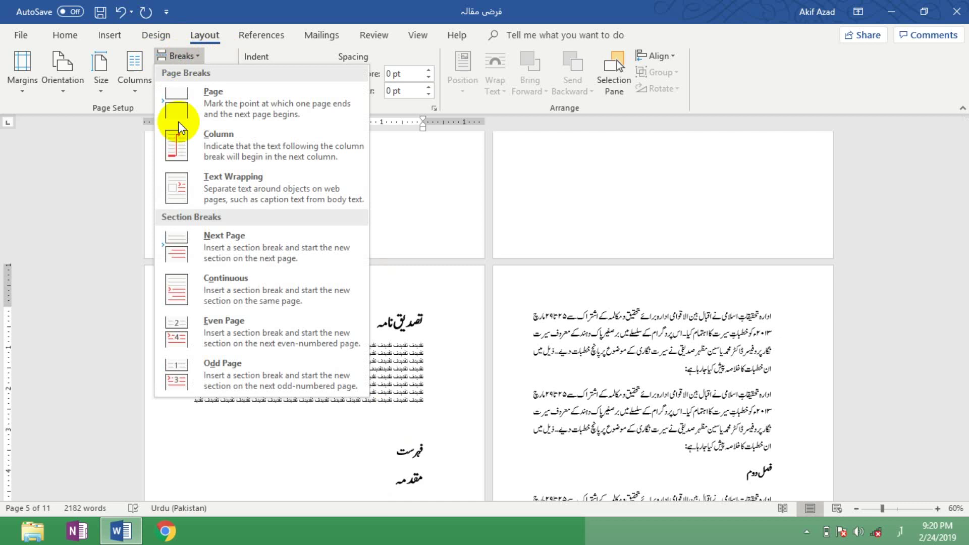
{"action": "left_click", "coordinate": [210, 247]}
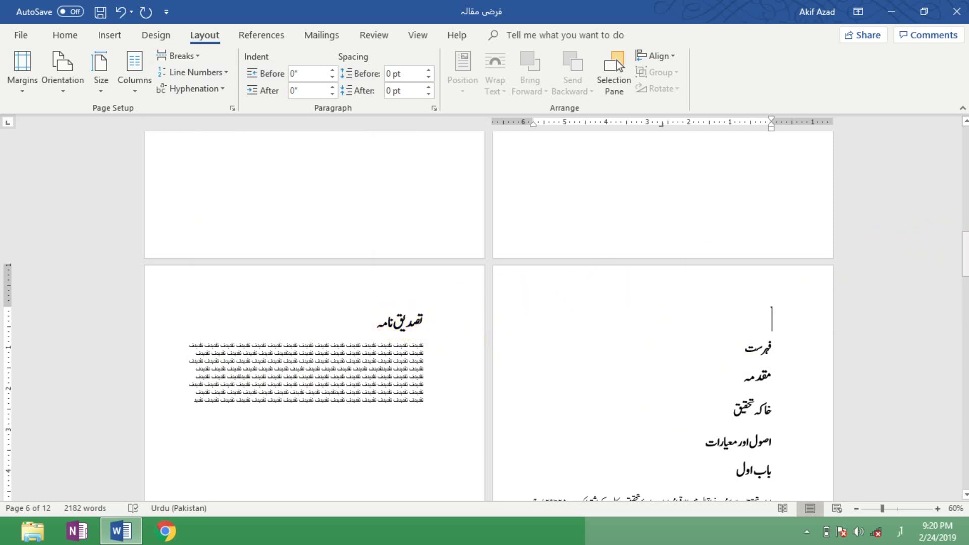
{"action": "mouse_move", "coordinate": [964, 252]}
{"action": "left_mouse_down"}
{"action": "mouse_move", "coordinate": [965, 135]}
{"action": "mouse_move", "coordinate": [965, 259]}
{"action": "left_mouse_up"}
{"action": "left_click", "coordinate": [696, 297]}
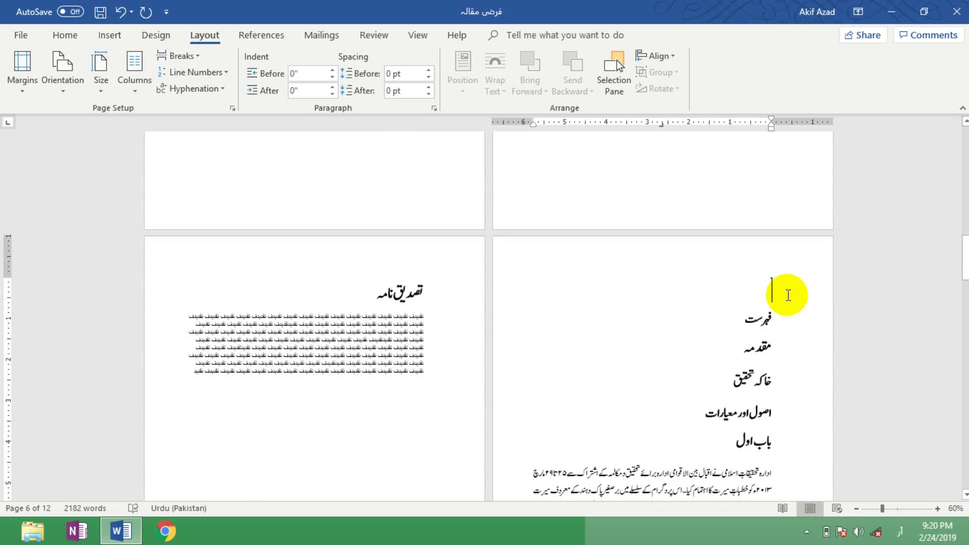
{"action": "key", "text": "Delete"}
{"action": "left_click", "coordinate": [745, 291]}
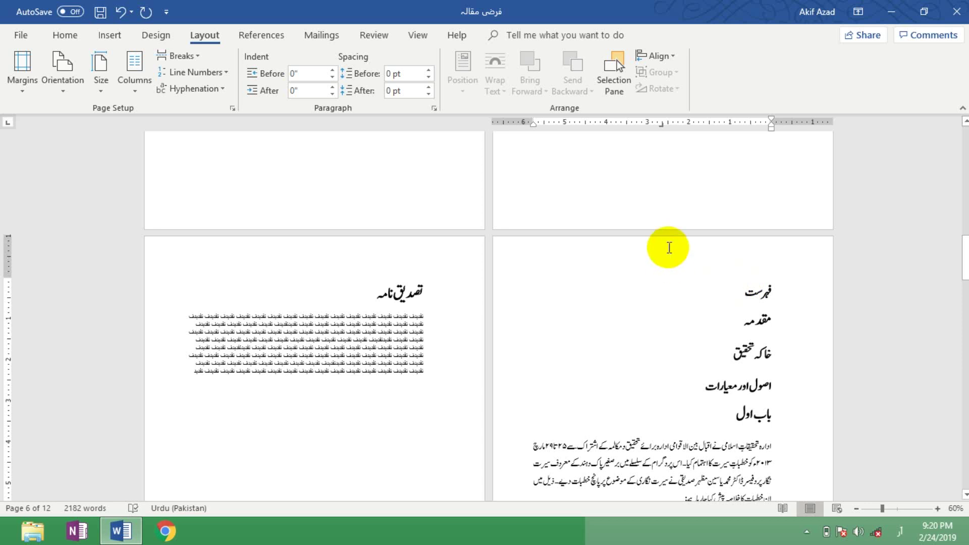
Open the Section 5 header above فہرست and insert a page number at the current position, aligned to the left margin
{"action": "left_click", "coordinate": [669, 248]}
{"action": "double_click", "coordinate": [668, 248]}
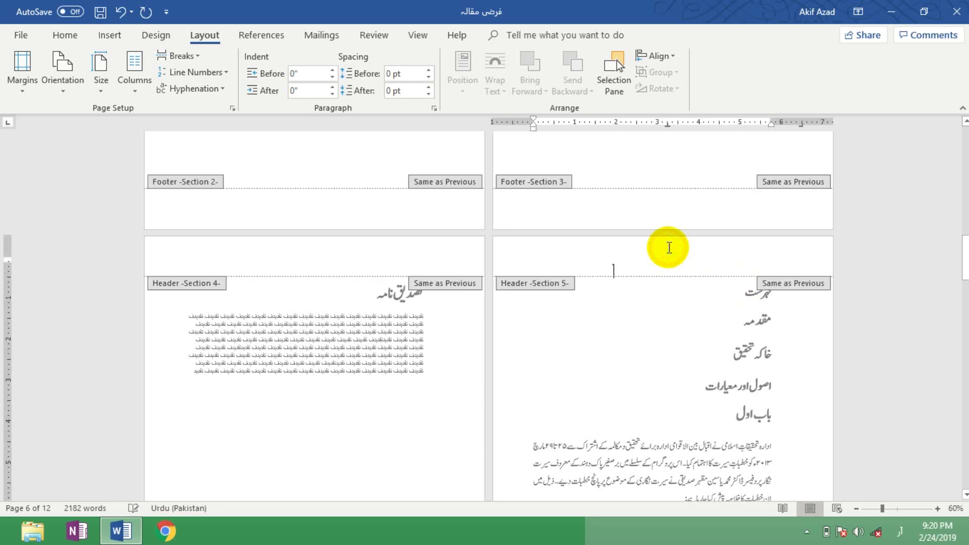
{"action": "left_click", "coordinate": [538, 263]}
{"action": "key", "text": "BackSpace"}
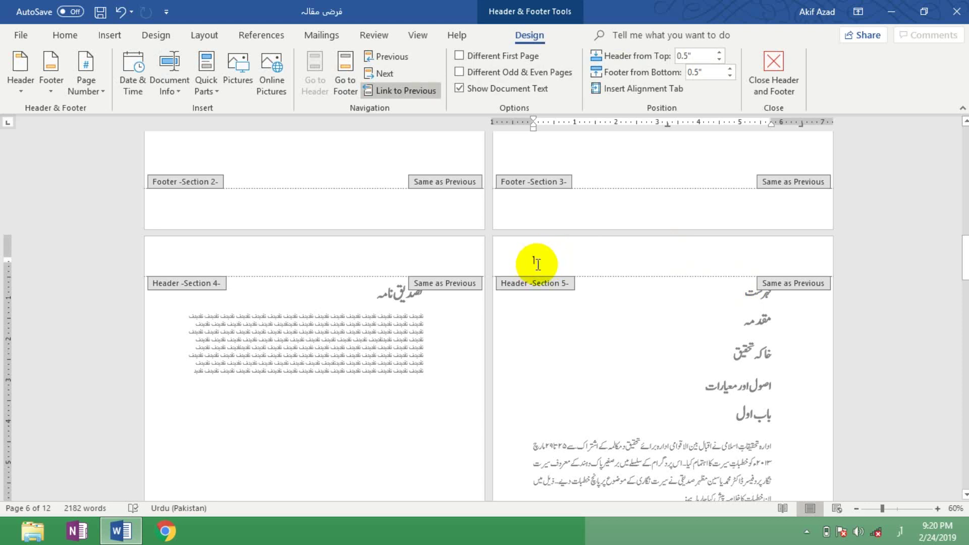
{"action": "left_click", "coordinate": [98, 96]}
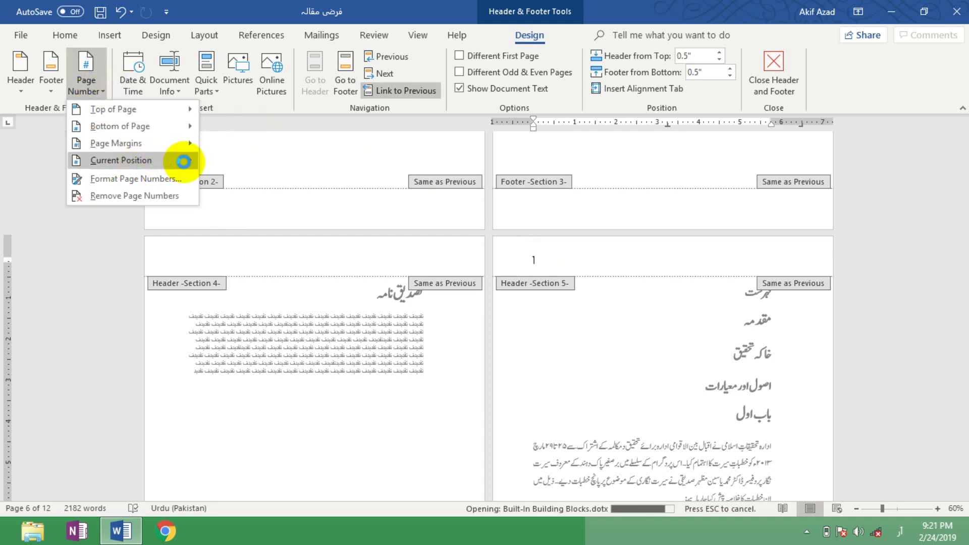
{"action": "mouse_move", "coordinate": [183, 161]}
{"action": "left_click", "coordinate": [248, 218]}
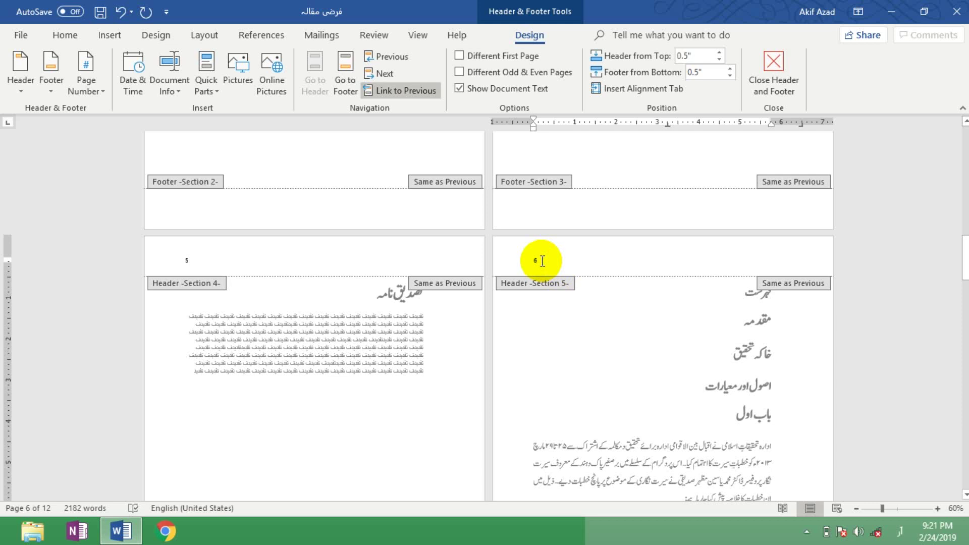
Select the page number in the Section 5 header and turn off Link to Previous for that header
{"action": "mouse_move", "coordinate": [966, 258]}
{"action": "left_mouse_down"}
{"action": "mouse_move", "coordinate": [965, 149]}
{"action": "mouse_move", "coordinate": [966, 258]}
{"action": "left_mouse_up"}
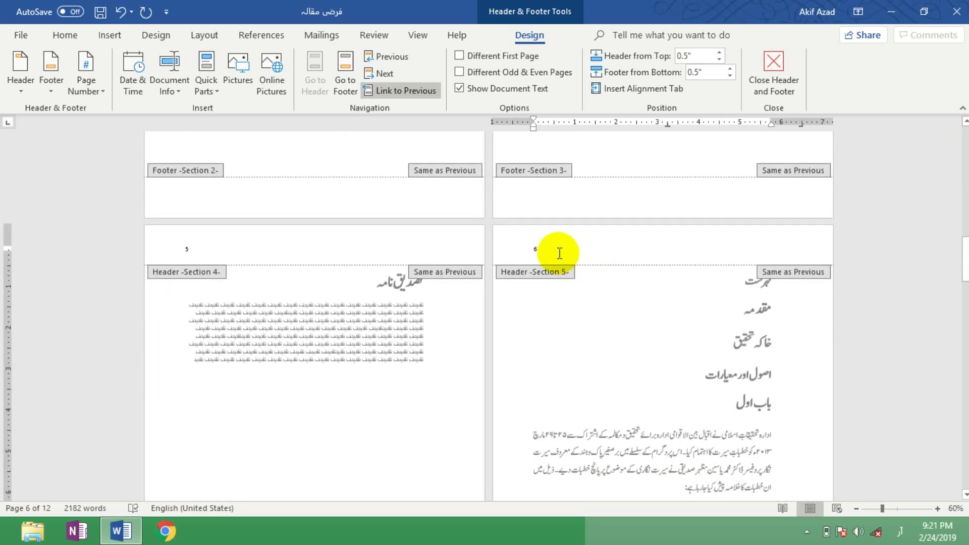
{"action": "left_click", "coordinate": [559, 252]}
{"action": "left_click", "coordinate": [536, 251]}
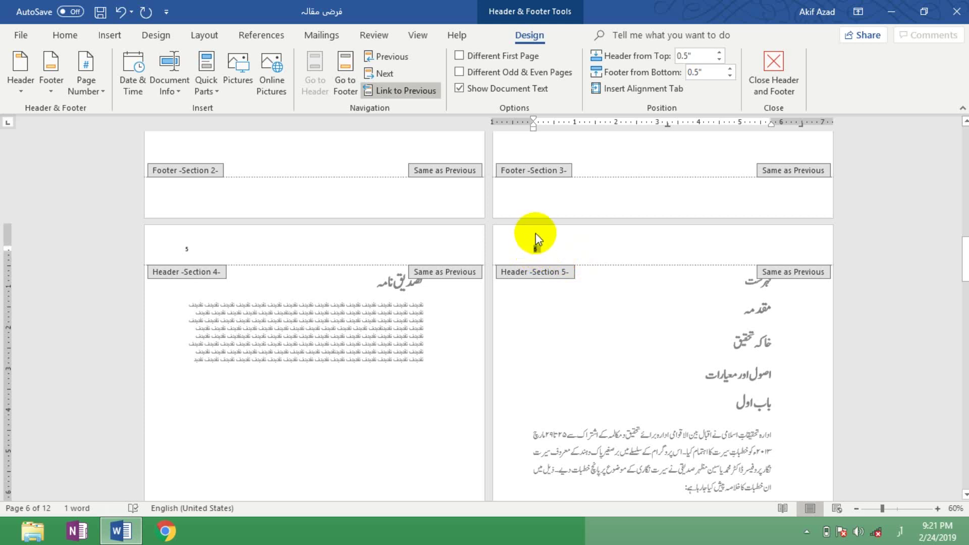
{"action": "left_click", "coordinate": [392, 93]}
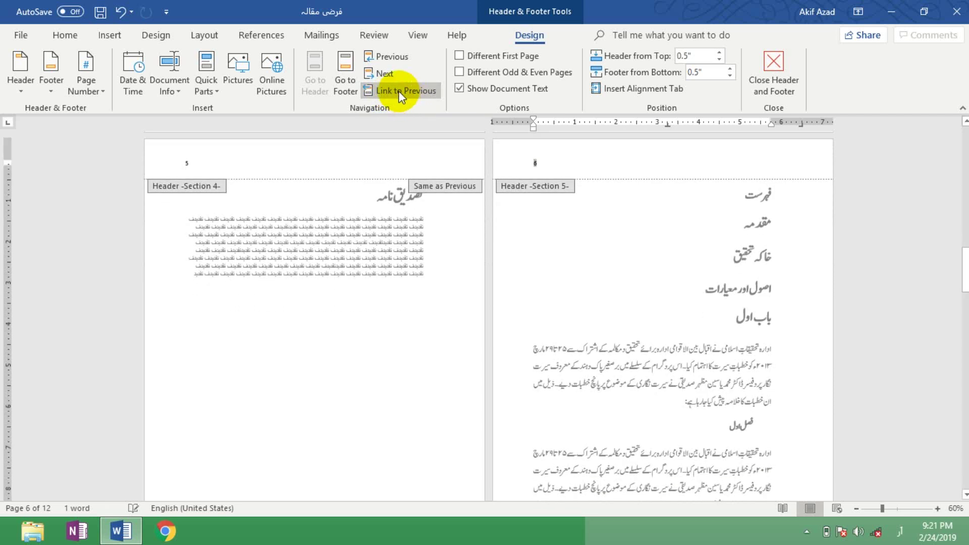
Set the Section 5 page numbering to start at 1 in 1, 2, 3 format and return to the body text
{"action": "left_click", "coordinate": [553, 163]}
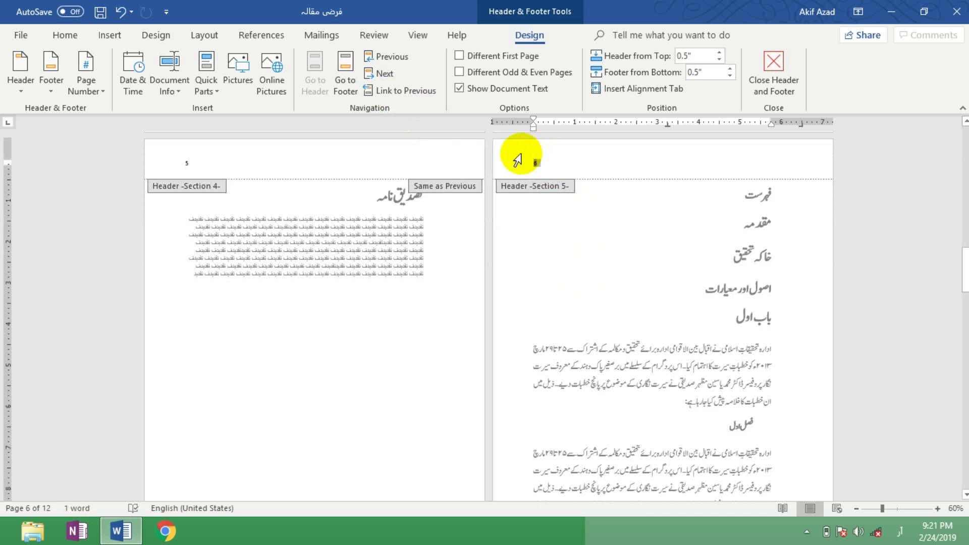
{"action": "left_click", "coordinate": [536, 163]}
{"action": "right_click", "coordinate": [536, 162]}
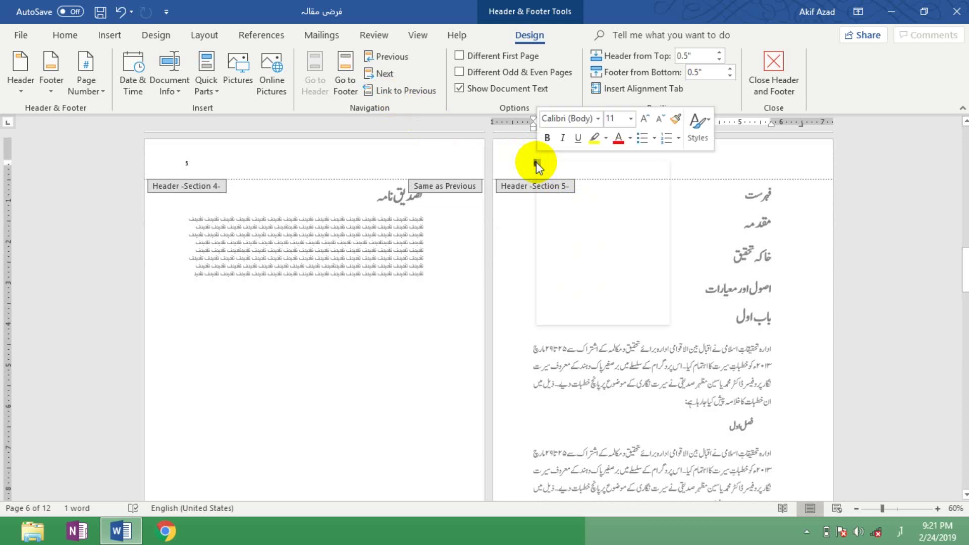
{"action": "left_click", "coordinate": [581, 297]}
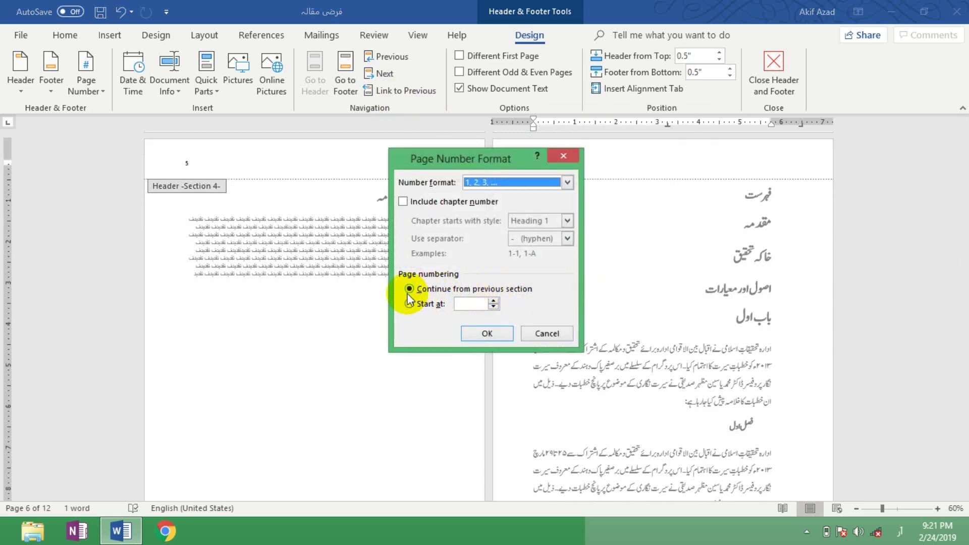
{"action": "left_click", "coordinate": [410, 289]}
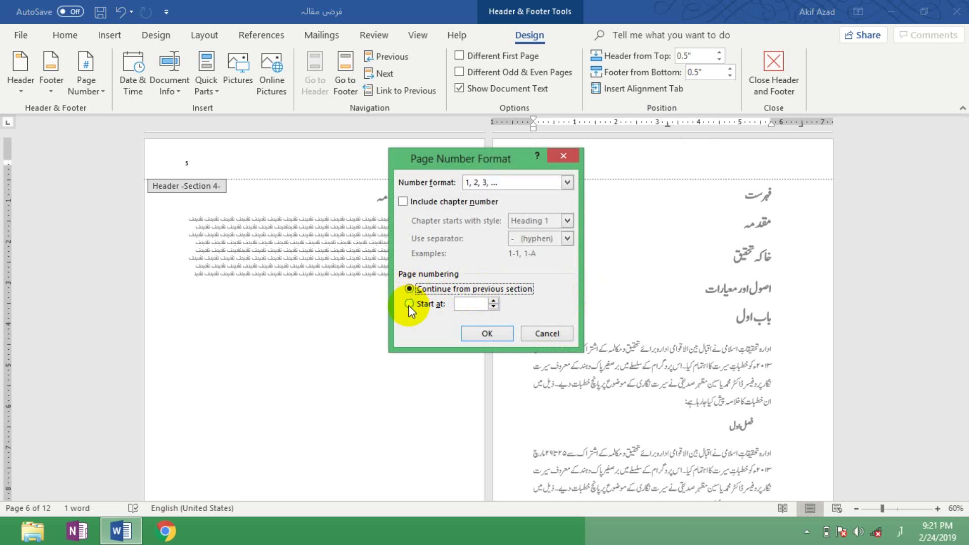
{"action": "left_click", "coordinate": [409, 303]}
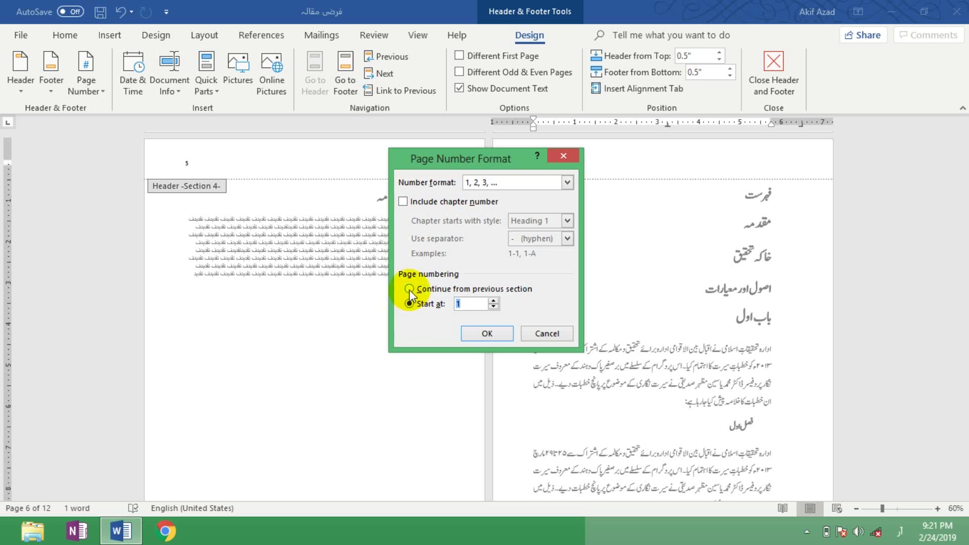
{"action": "left_click", "coordinate": [487, 334]}
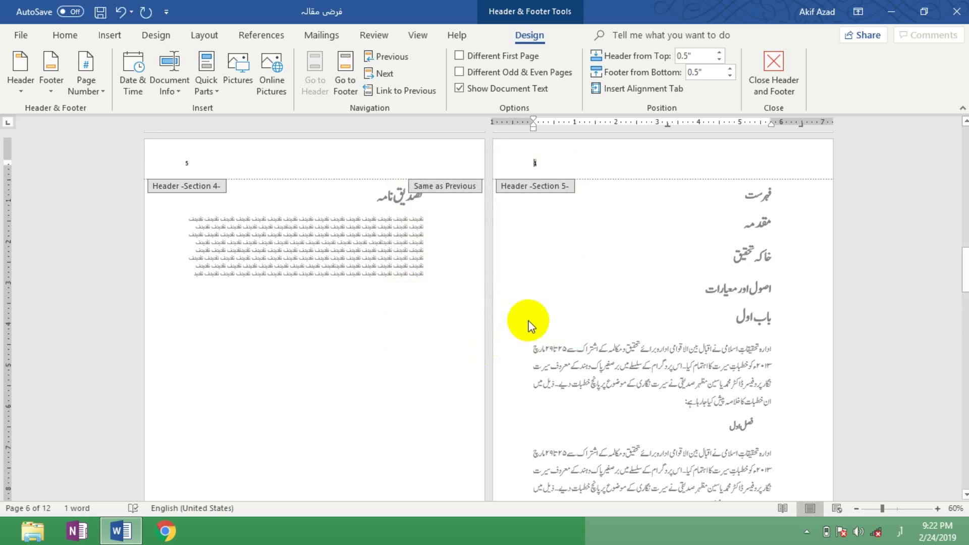
{"action": "left_click", "coordinate": [528, 323]}
{"action": "double_click", "coordinate": [713, 209]}
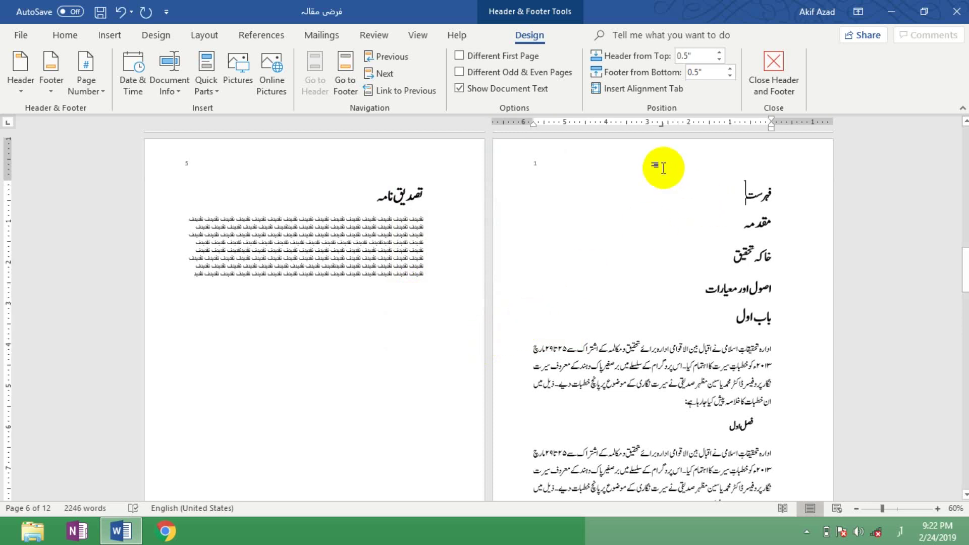
Delete the page number from the Section 4 header above تصدیق نامہ and return to the body text
{"action": "left_click", "coordinate": [551, 172]}
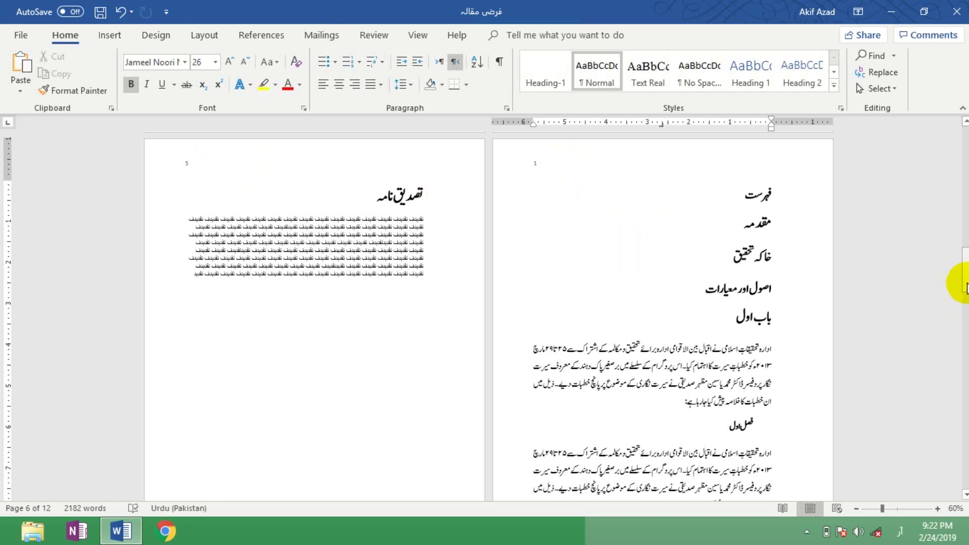
{"action": "left_click_drag", "start_coordinate": [965, 283], "coordinate": [958, 249]}
{"action": "scroll", "coordinate": [379, 374], "scroll_direction": "up", "scroll_amount": 3}
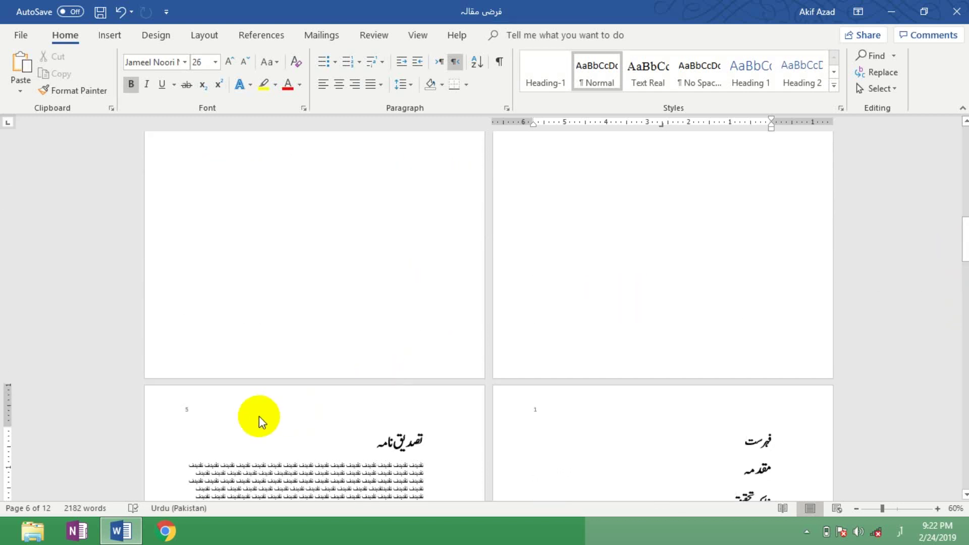
{"action": "left_click", "coordinate": [207, 402]}
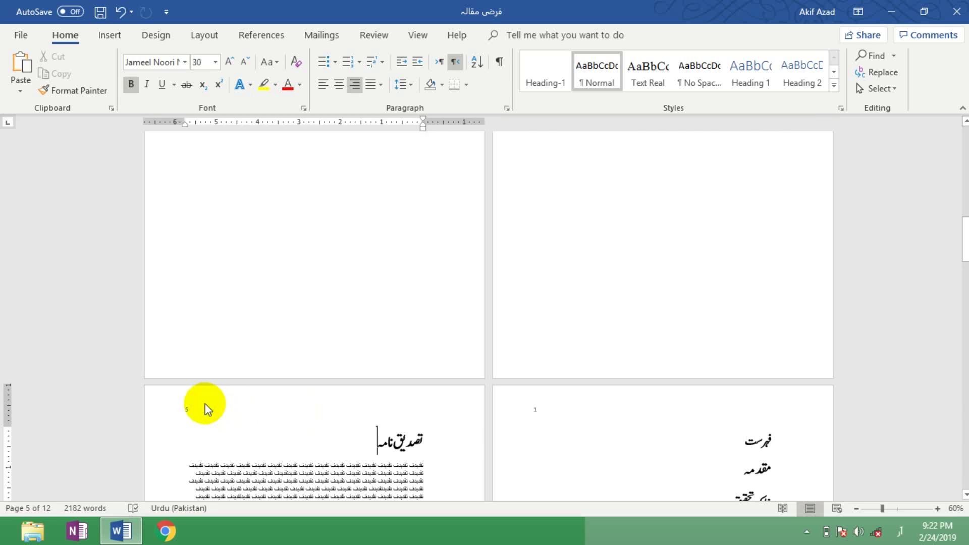
{"action": "double_click", "coordinate": [204, 406]}
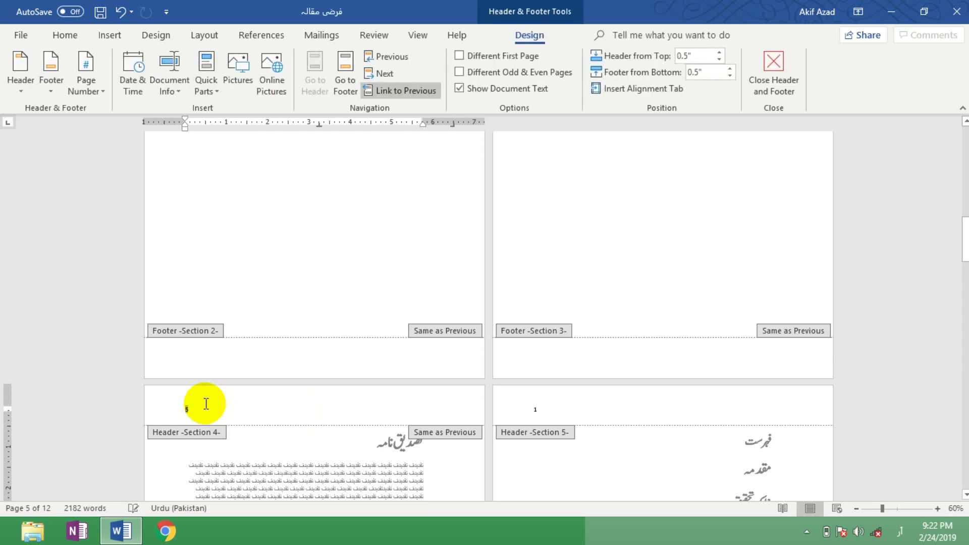
{"action": "left_click_drag", "start_coordinate": [205, 403], "coordinate": [174, 408]}
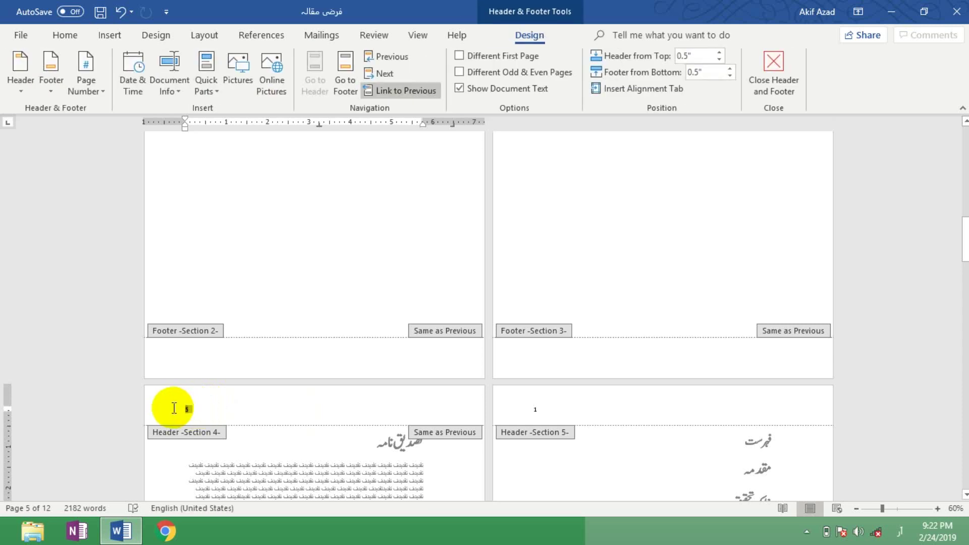
{"action": "key", "text": "Delete"}
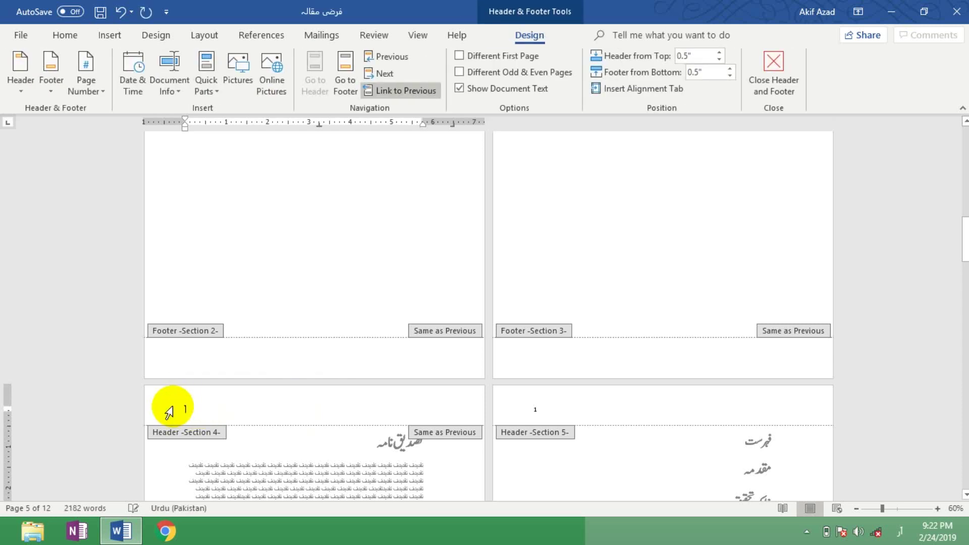
{"action": "type", "text": "1"}
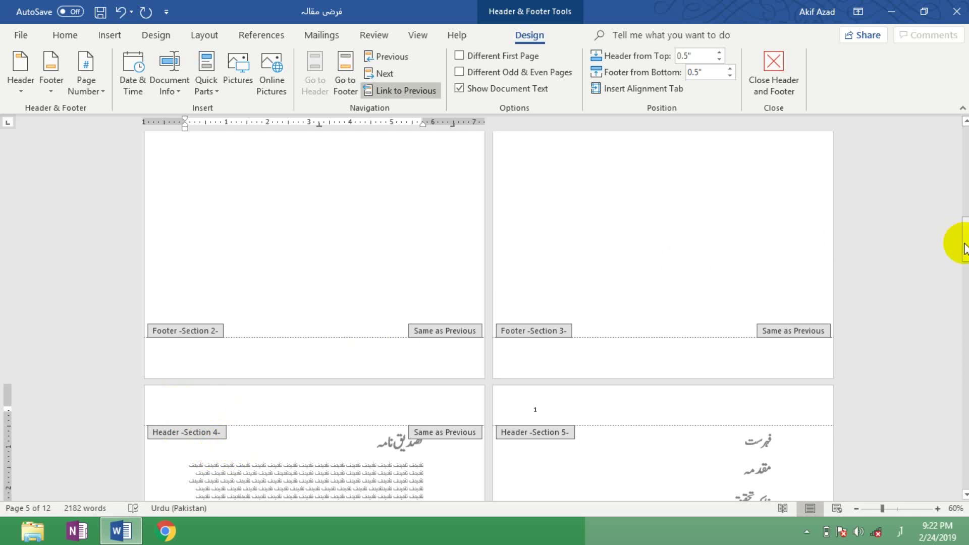
{"action": "left_click", "coordinate": [965, 247]}
{"action": "mouse_move", "coordinate": [965, 248]}
{"action": "left_mouse_down"}
{"action": "mouse_move", "coordinate": [965, 123]}
{"action": "mouse_move", "coordinate": [965, 253]}
{"action": "left_mouse_up"}
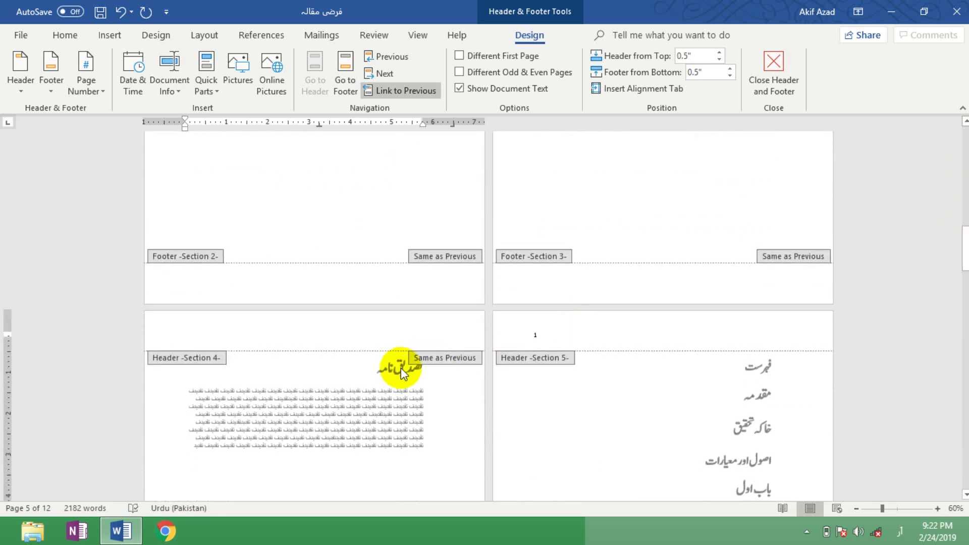
{"action": "double_click", "coordinate": [394, 402]}
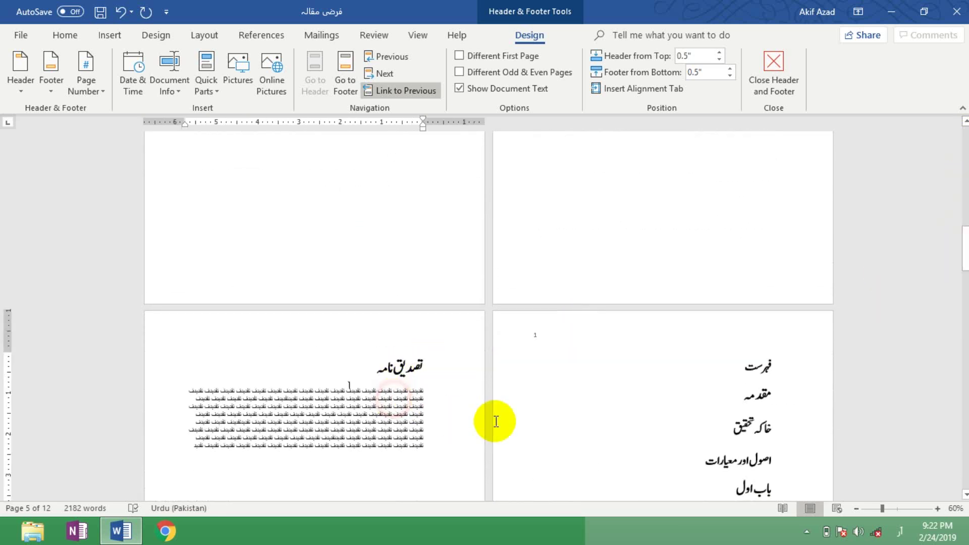
{"action": "left_click", "coordinate": [583, 359]}
{"action": "left_click", "coordinate": [626, 350]}
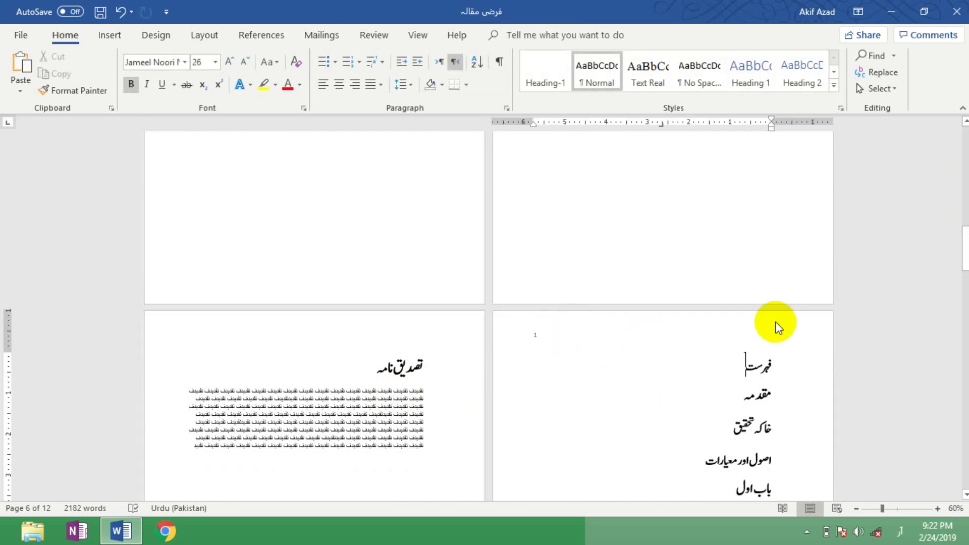
Change the number format of the Section 5 header's page number to lowercase Roman numerals (i, ii, iii)
{"action": "mouse_move", "coordinate": [965, 247]}
{"action": "left_mouse_down"}
{"action": "mouse_move", "coordinate": [965, 307]}
{"action": "mouse_move", "coordinate": [966, 257]}
{"action": "left_mouse_up"}
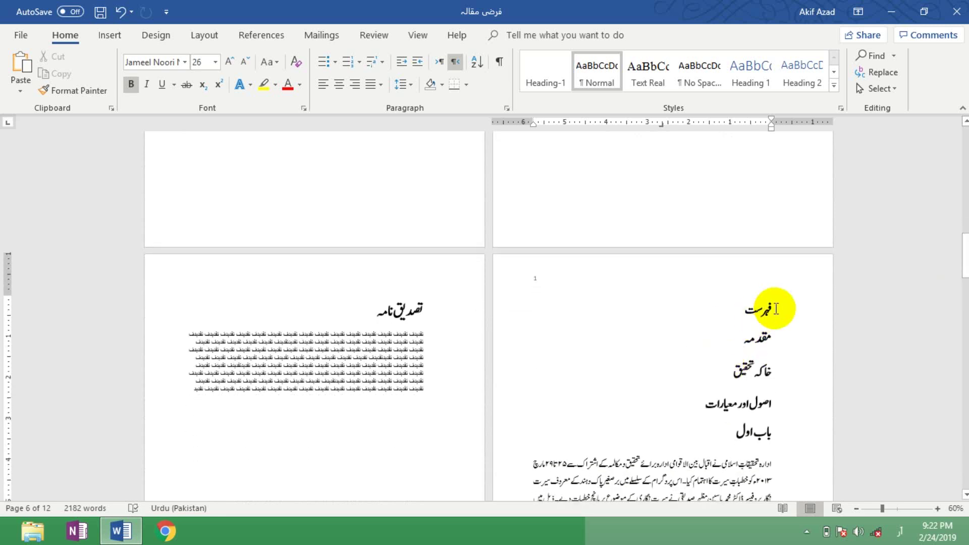
{"action": "left_click_drag", "start_coordinate": [775, 309], "coordinate": [692, 340]}
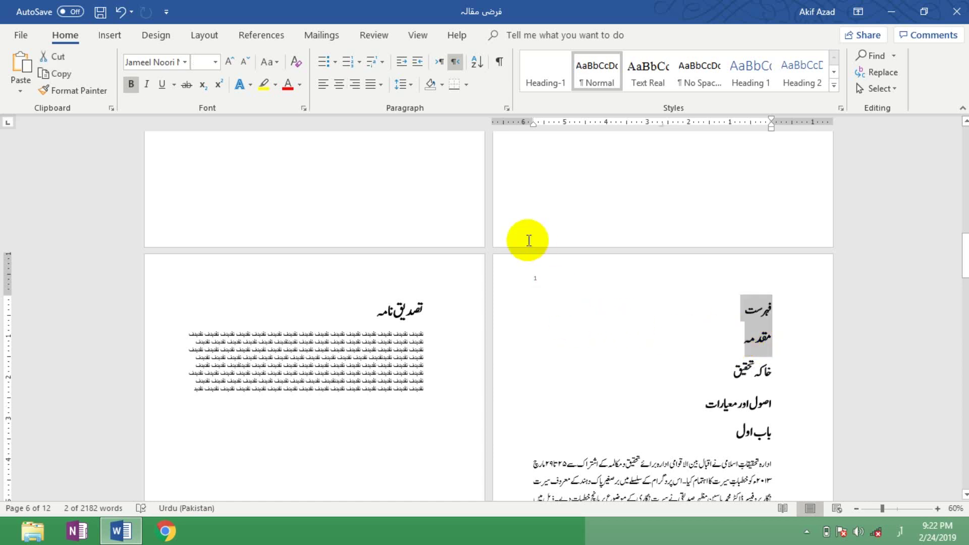
{"action": "double_click", "coordinate": [538, 278]}
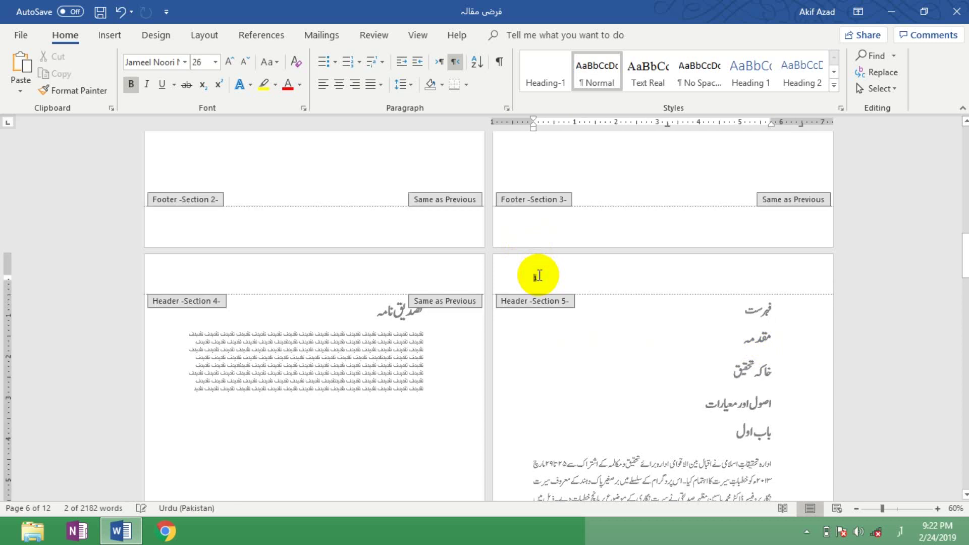
{"action": "left_click", "coordinate": [537, 277]}
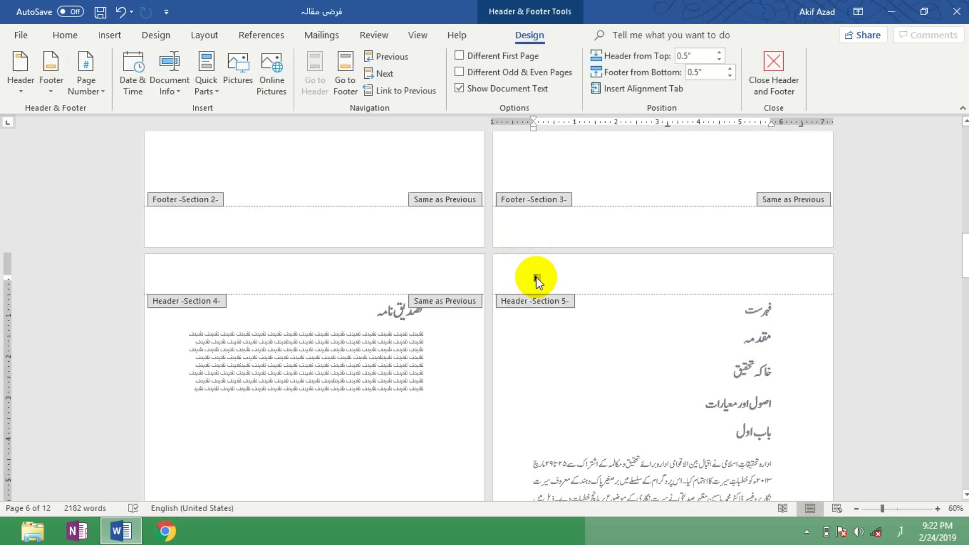
{"action": "right_click", "coordinate": [536, 277]}
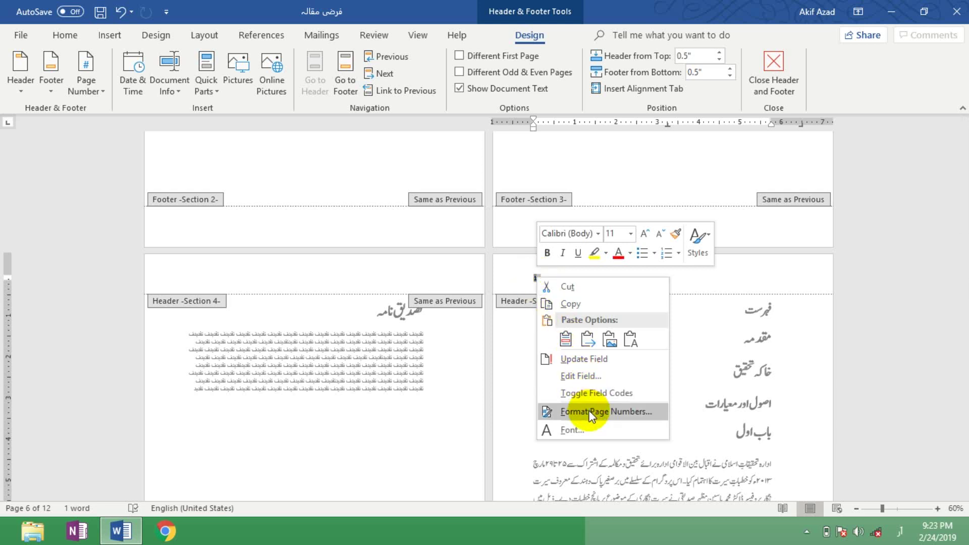
{"action": "left_click", "coordinate": [591, 413]}
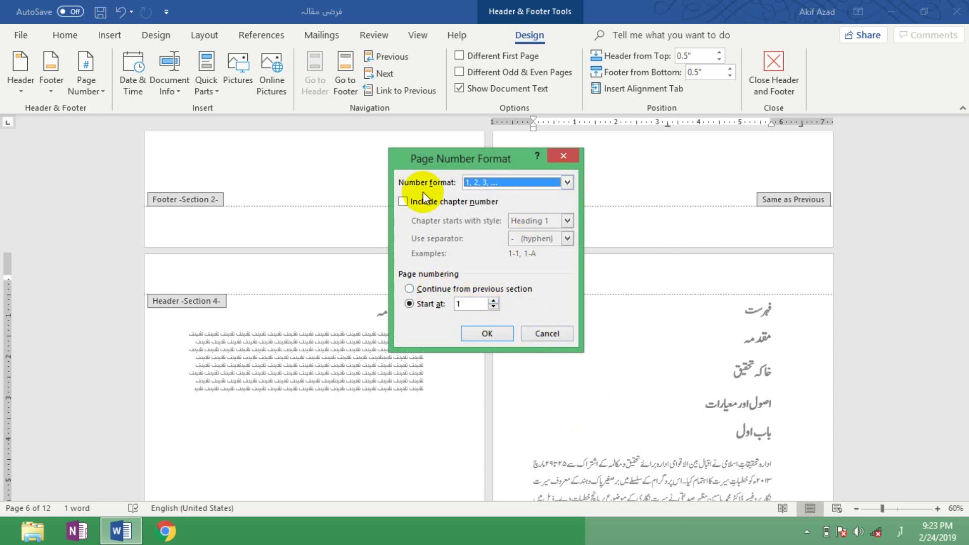
{"action": "left_click", "coordinate": [567, 183]}
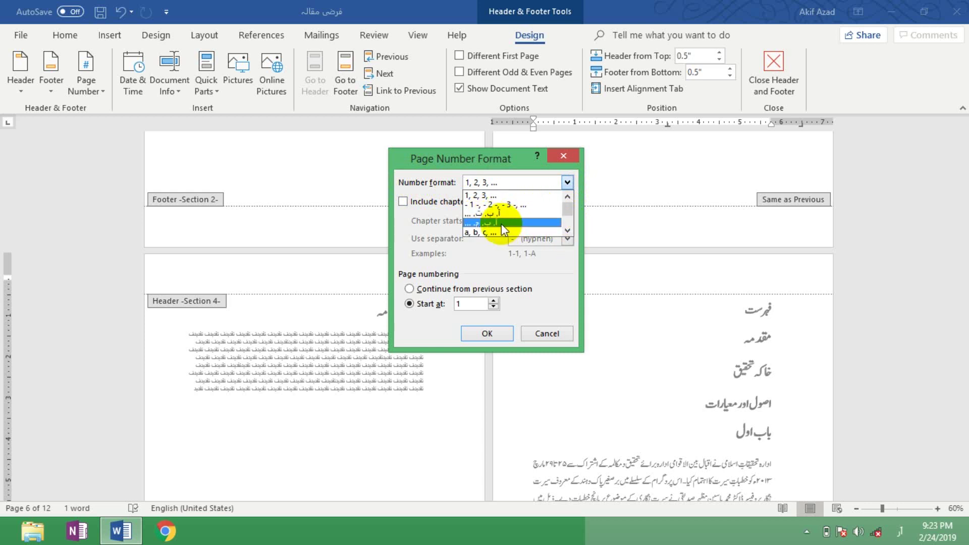
{"action": "left_click", "coordinate": [567, 231]}
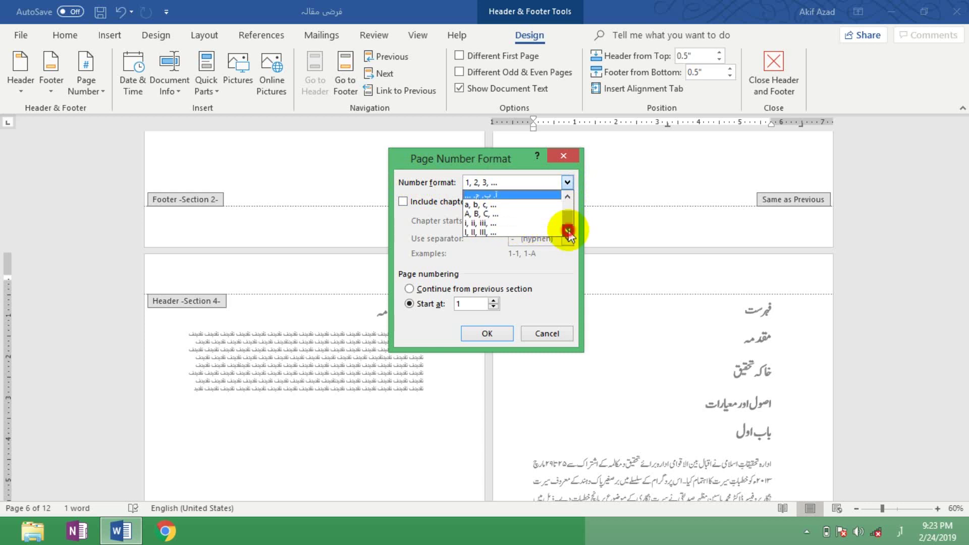
{"action": "left_click", "coordinate": [497, 225]}
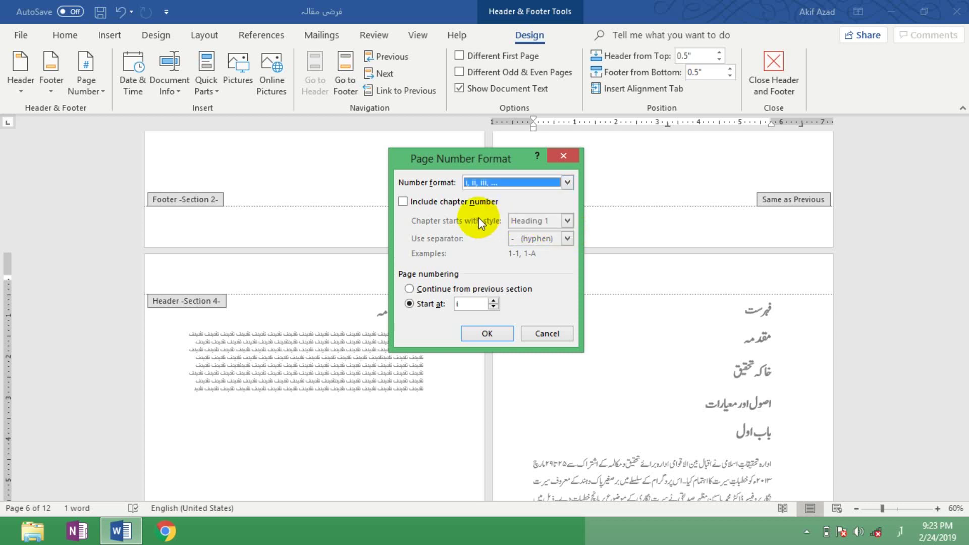
{"action": "left_click", "coordinate": [487, 333]}
{"action": "scroll", "coordinate": [555, 353], "scroll_direction": "down", "scroll_amount": 3}
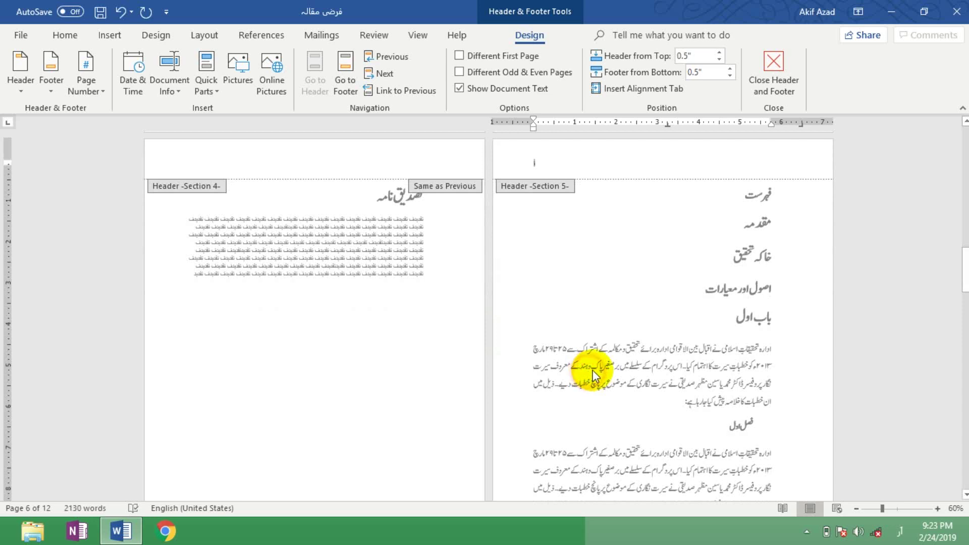
Return to the body text and add the placeholder lines جسد, فدگ and قطف plus a blank line below the فہرست heading
{"action": "left_click", "coordinate": [676, 343]}
{"action": "left_click_drag", "start_coordinate": [964, 291], "coordinate": [964, 259]}
{"action": "double_click", "coordinate": [746, 259]}
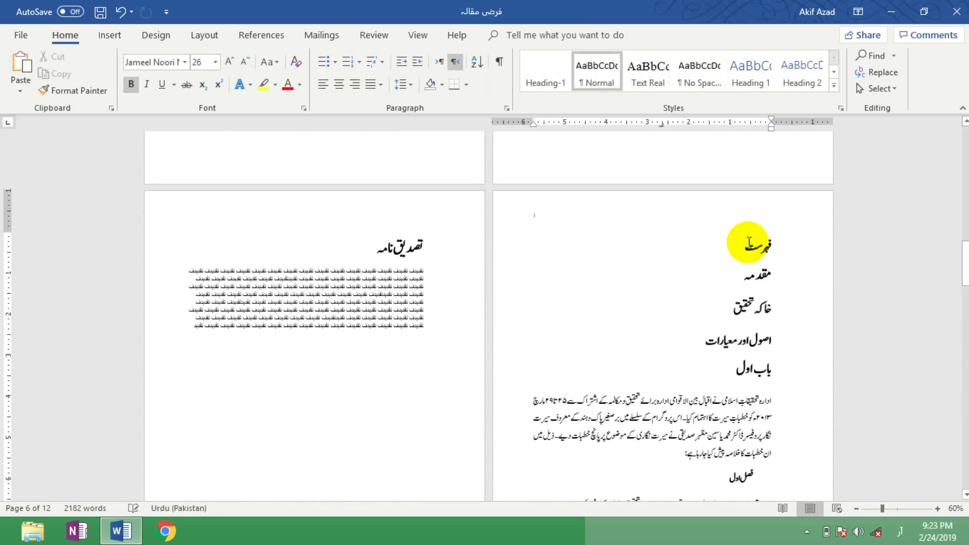
{"action": "key", "text": "Return"}
{"action": "type", "text": "جسد"}
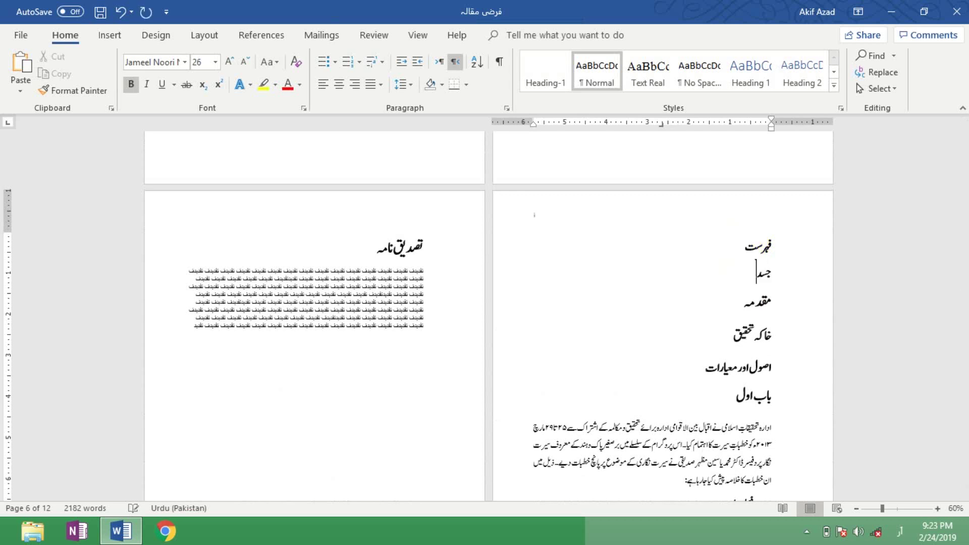
{"action": "key", "text": "Return"}
{"action": "type", "text": "فدگ"}
{"action": "key", "text": "Return"}
{"action": "type", "text": "قطف"}
{"action": "key", "text": "Return"}
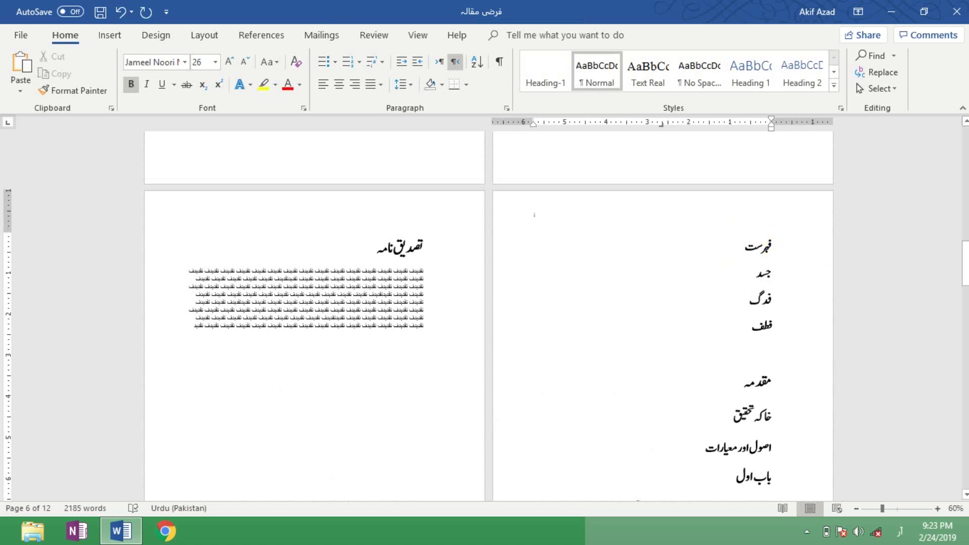
Insert a Next Page section break on the blank line above the مقدمہ heading
{"action": "left_click", "coordinate": [766, 350]}
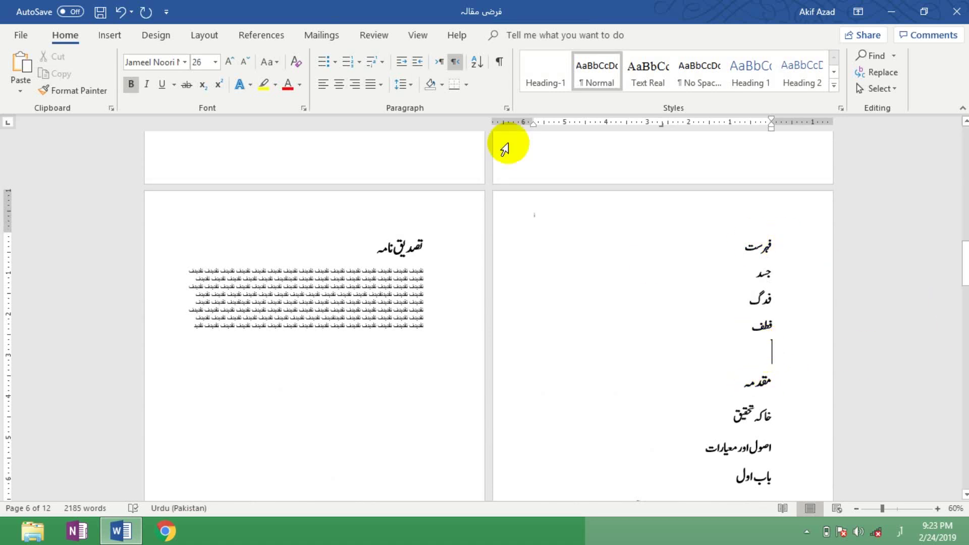
{"action": "left_click", "coordinate": [207, 35]}
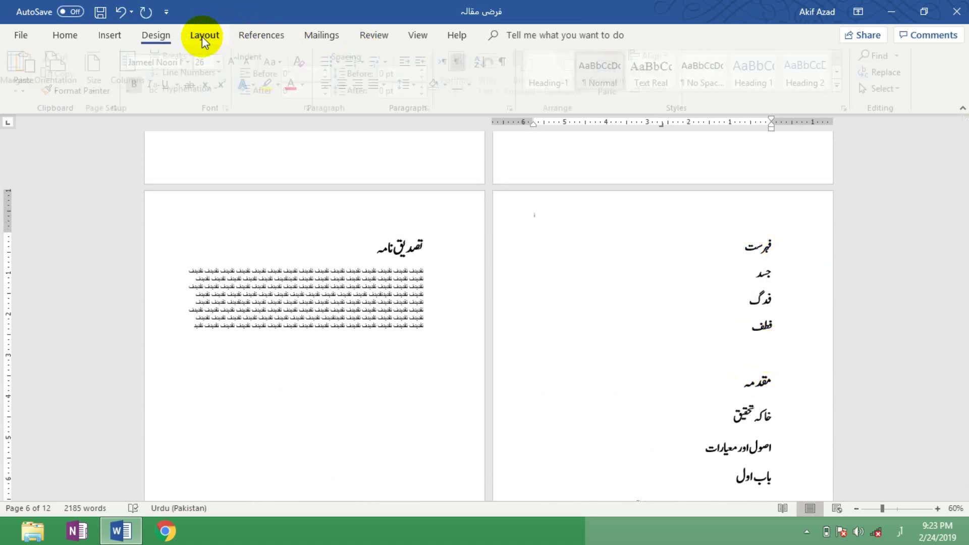
{"action": "left_click", "coordinate": [180, 56]}
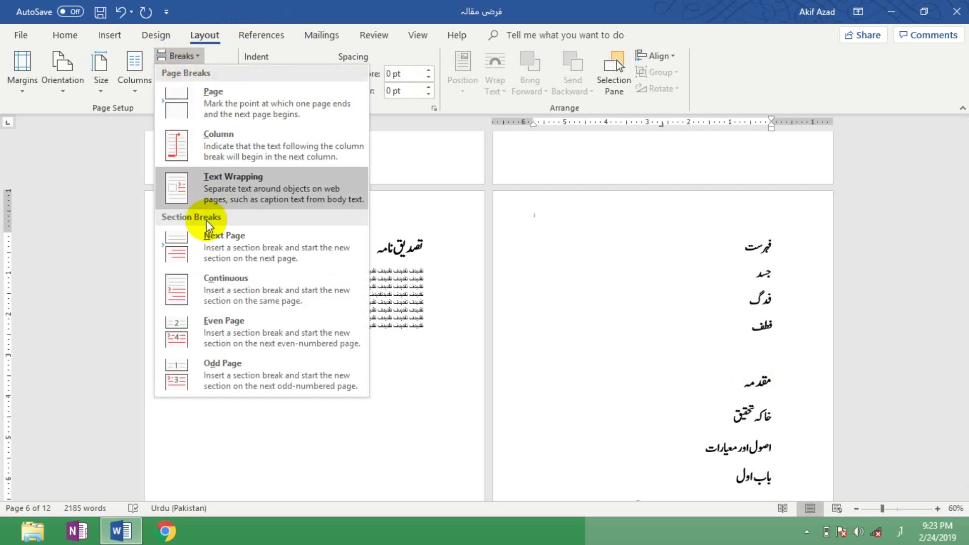
{"action": "left_click", "coordinate": [204, 248]}
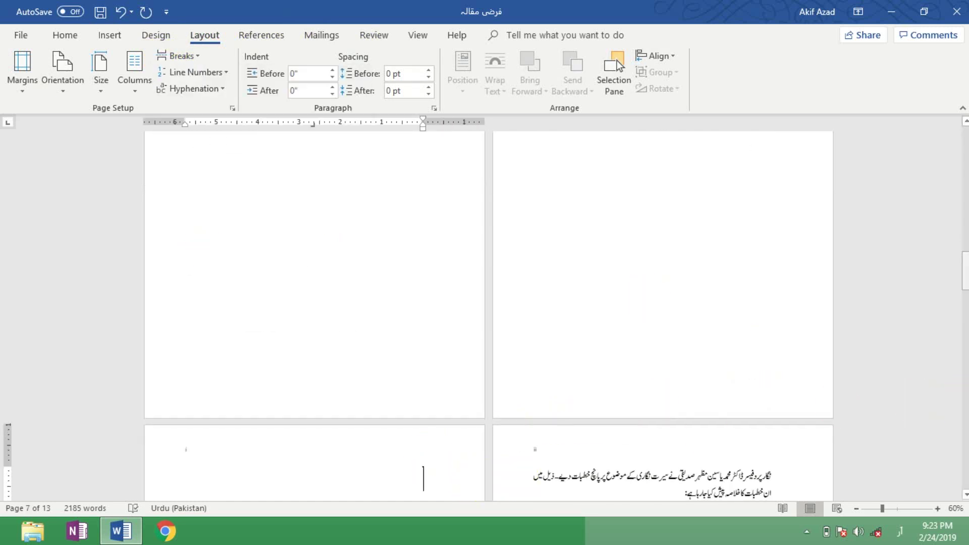
Set the page number in the Section 6 header above مقدمہ to continue from the previous section
{"action": "left_click_drag", "start_coordinate": [963, 279], "coordinate": [959, 246]}
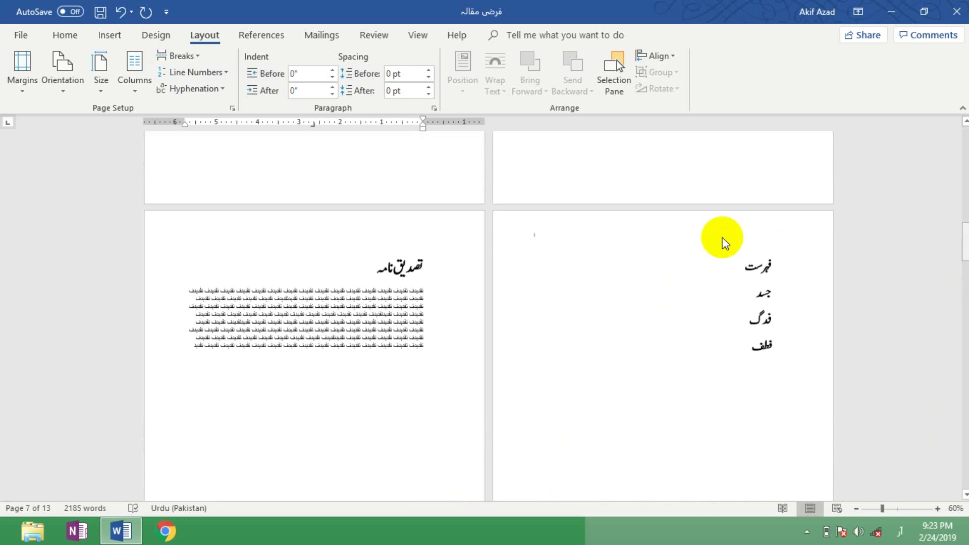
{"action": "left_click", "coordinate": [547, 237]}
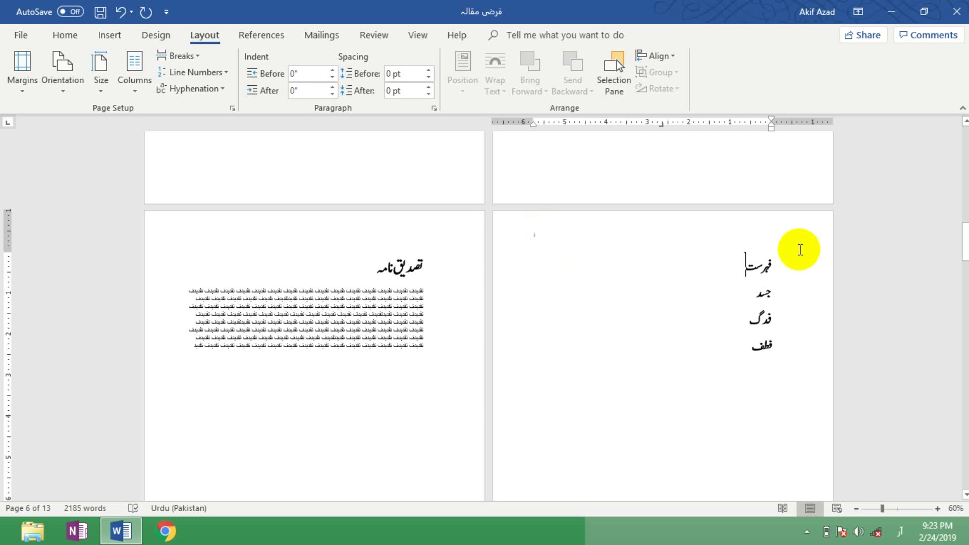
{"action": "scroll", "coordinate": [964, 242], "scroll_direction": "down", "scroll_amount": 3}
{"action": "scroll", "coordinate": [964, 243], "scroll_direction": "down", "scroll_amount": 3}
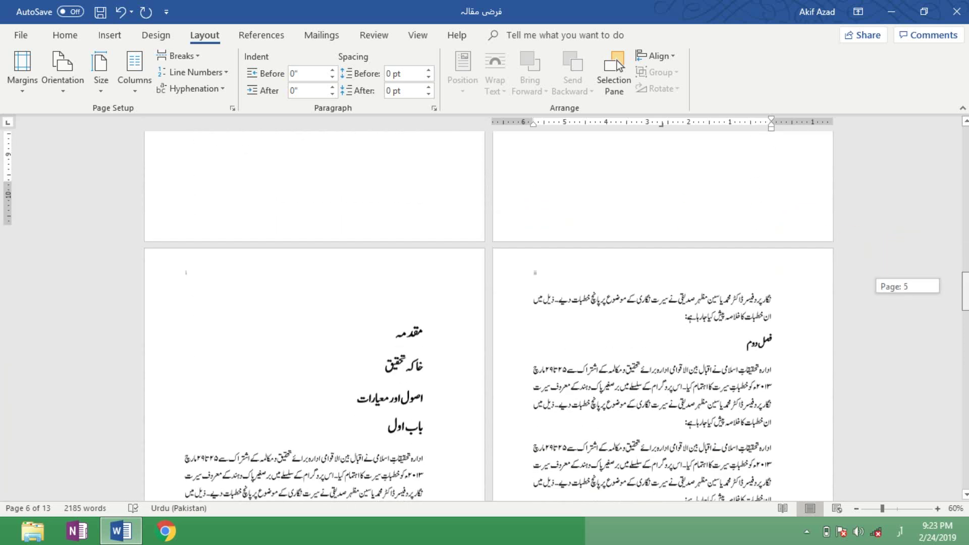
{"action": "left_click", "coordinate": [433, 305]}
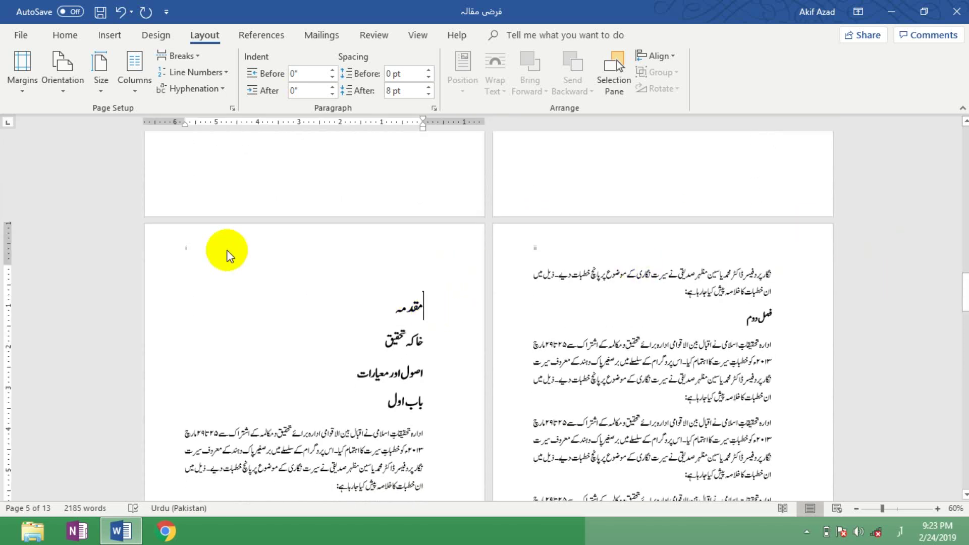
{"action": "left_click", "coordinate": [192, 250]}
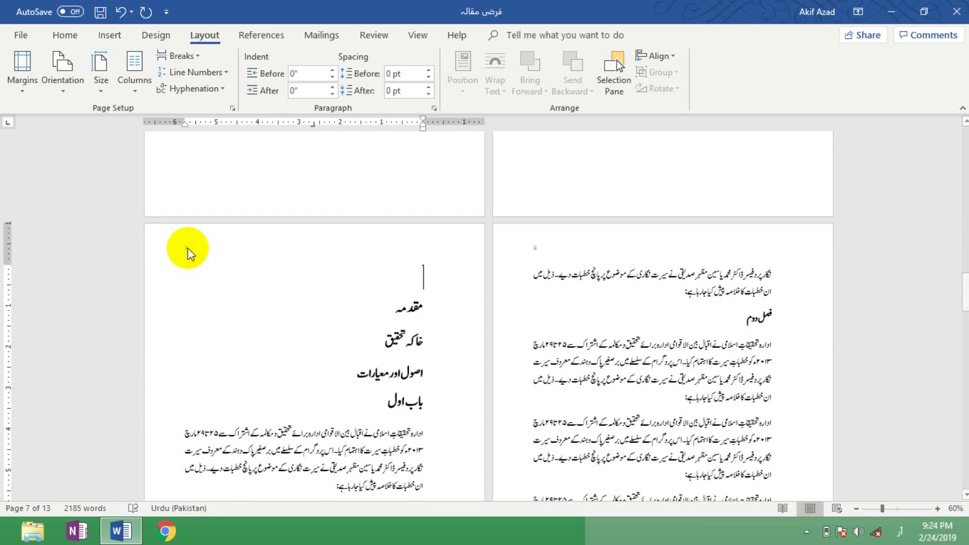
{"action": "double_click", "coordinate": [187, 247]}
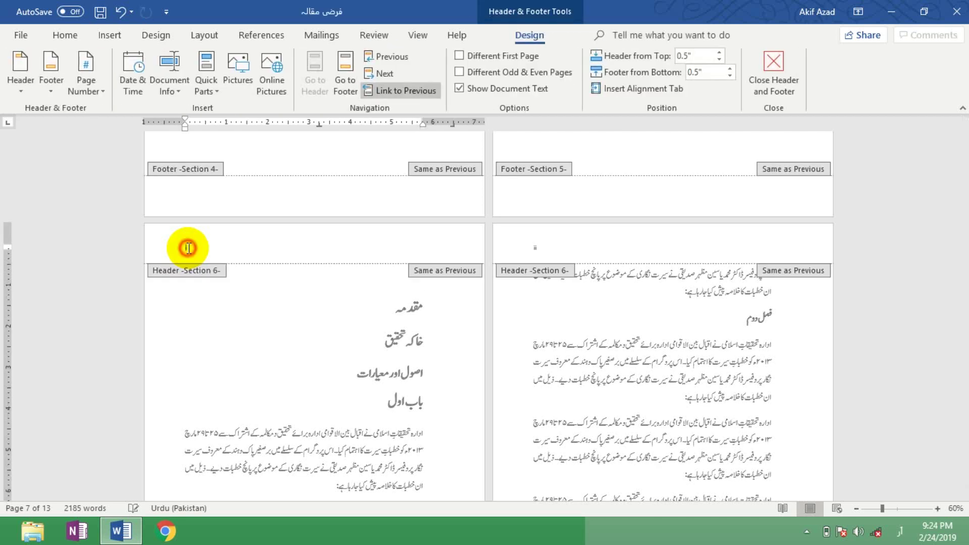
{"action": "left_click", "coordinate": [184, 248]}
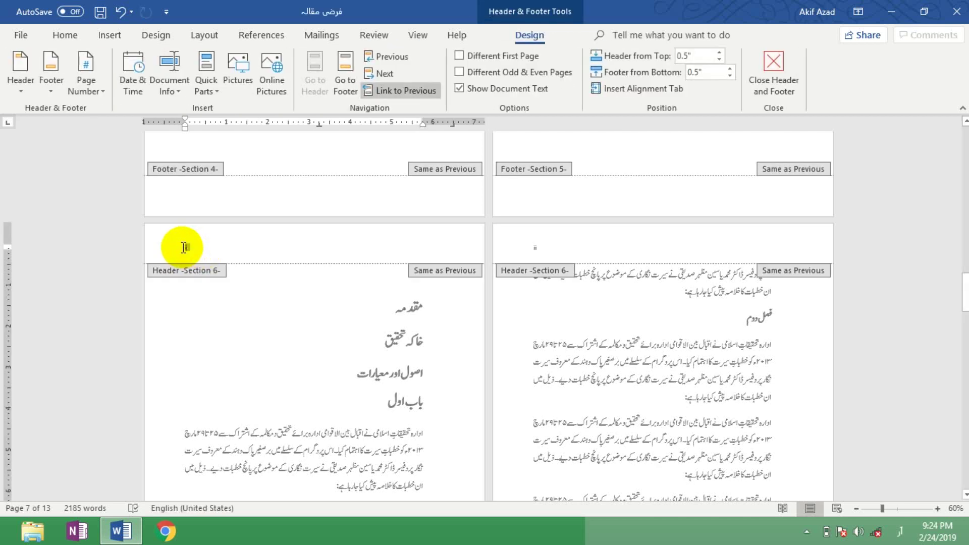
{"action": "double_click", "coordinate": [184, 248]}
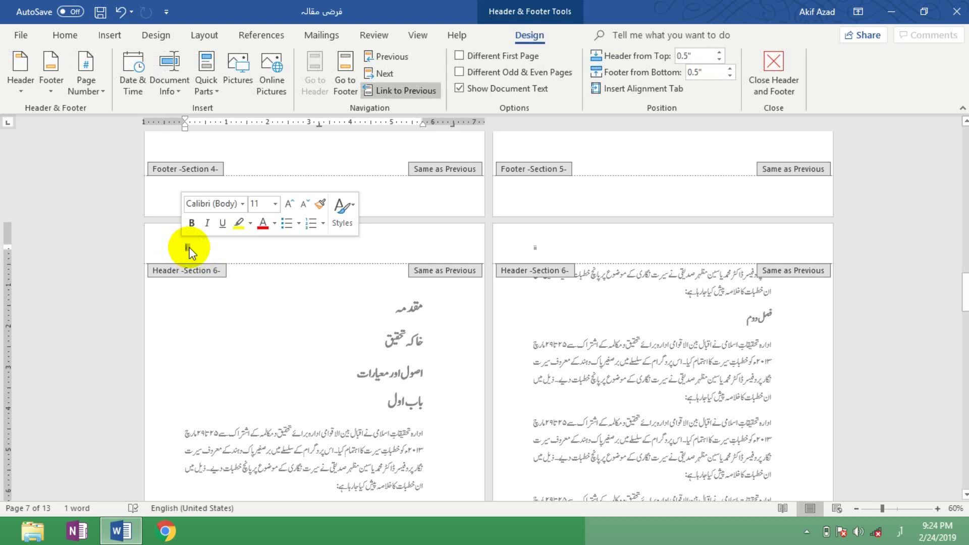
{"action": "right_click", "coordinate": [190, 248]}
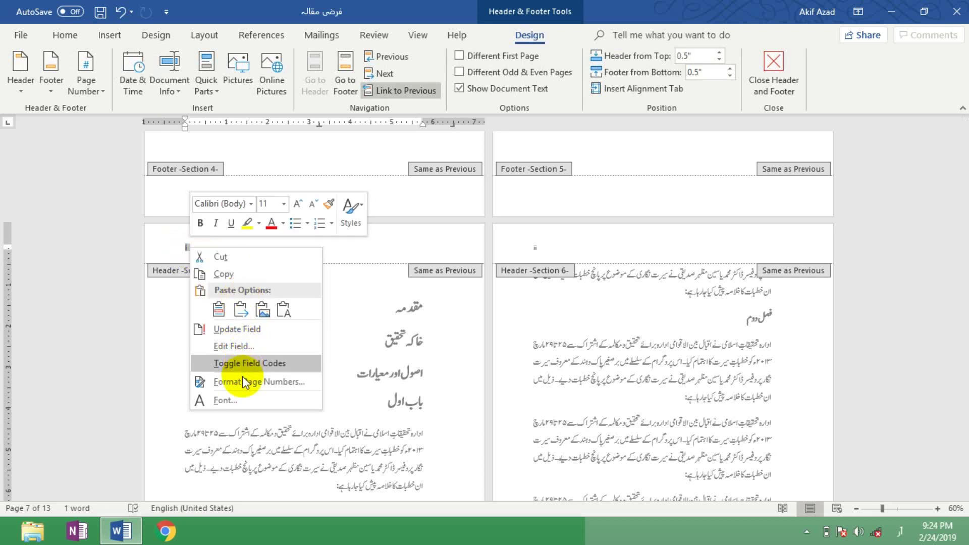
{"action": "left_click", "coordinate": [245, 382]}
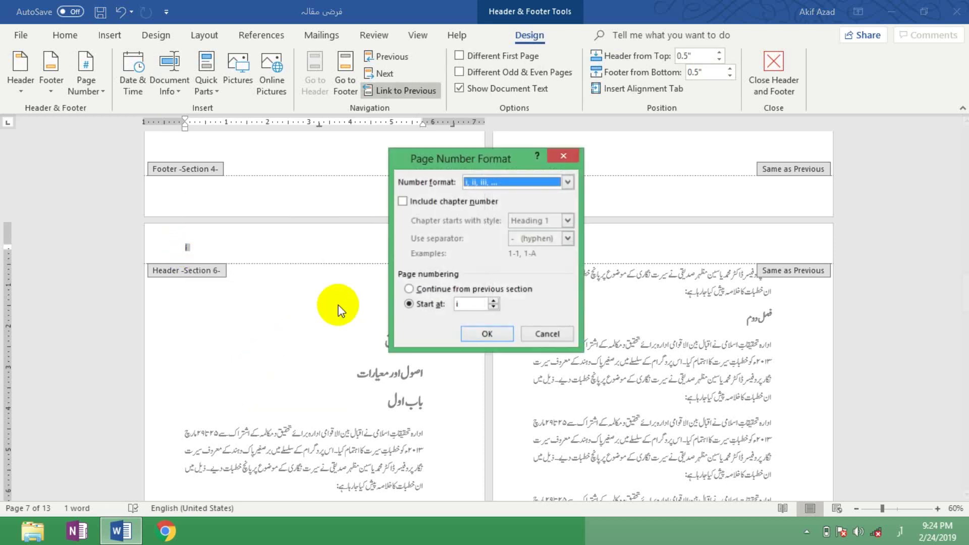
{"action": "left_click", "coordinate": [410, 291]}
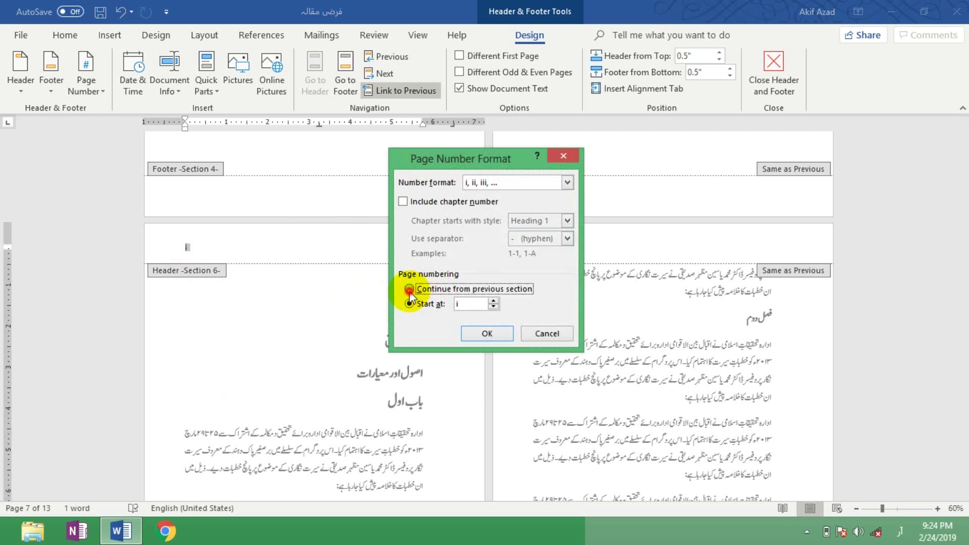
{"action": "left_click", "coordinate": [475, 334]}
Return to the body text and check the page numbers on the فہرست, مقدمہ and following pages
{"action": "scroll", "coordinate": [398, 364], "scroll_direction": "down", "scroll_amount": 3}
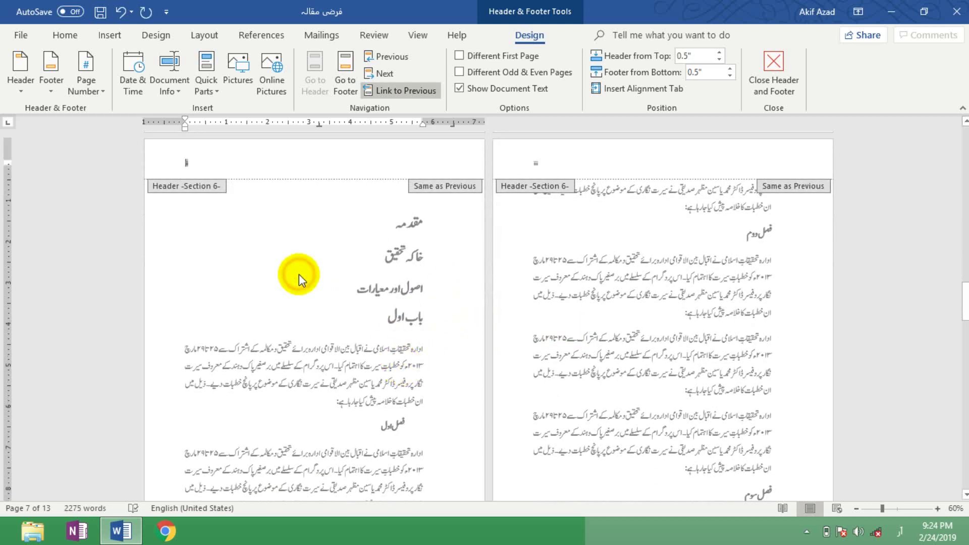
{"action": "mouse_move", "coordinate": [965, 299]}
{"action": "left_mouse_down"}
{"action": "mouse_move", "coordinate": [965, 265]}
{"action": "mouse_move", "coordinate": [966, 298]}
{"action": "left_mouse_up"}
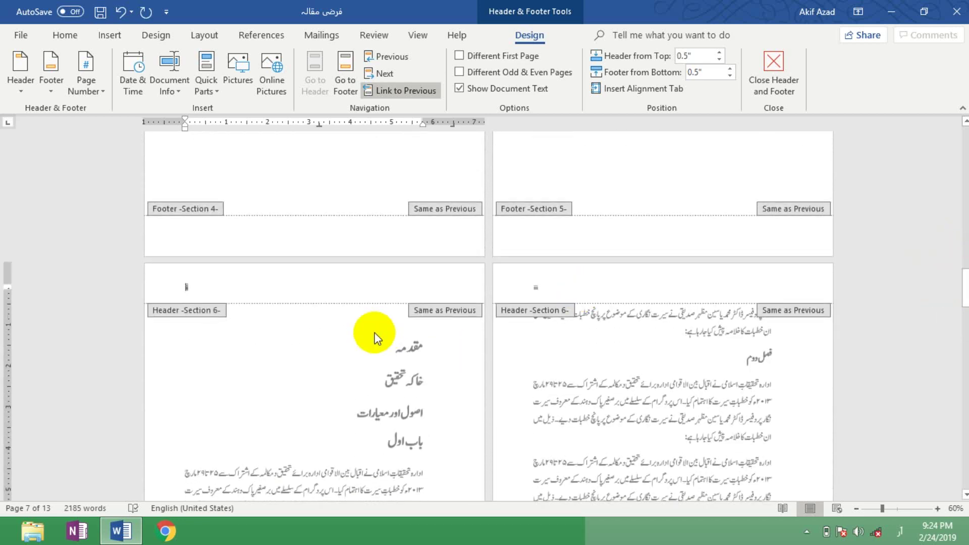
{"action": "double_click", "coordinate": [239, 332]}
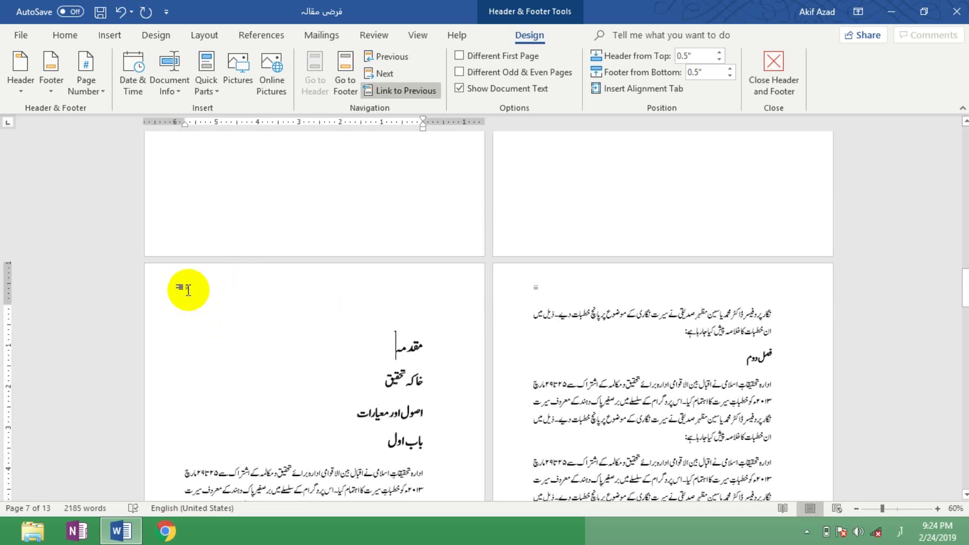
{"action": "left_click_drag", "start_coordinate": [965, 286], "coordinate": [964, 255]}
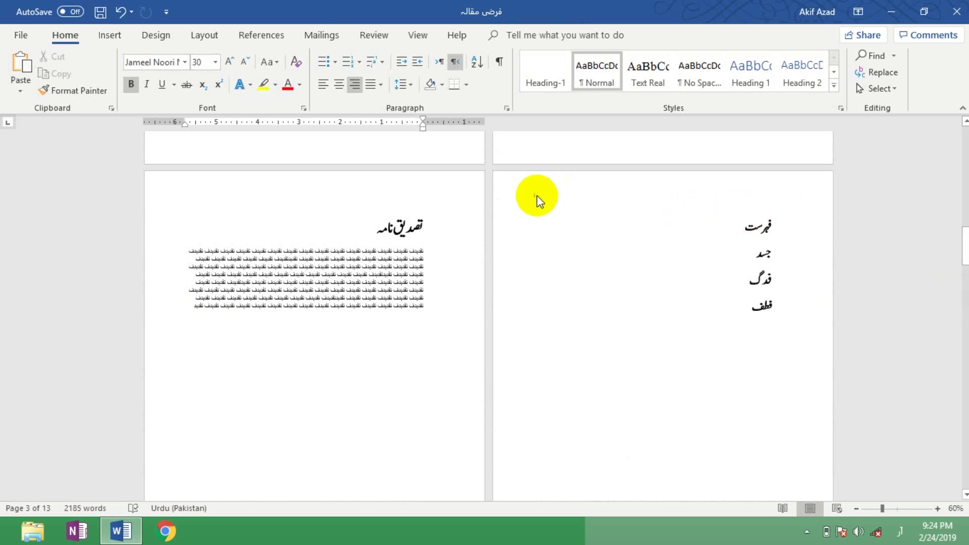
{"action": "left_click_drag", "start_coordinate": [966, 246], "coordinate": [965, 277]}
{"action": "left_click", "coordinate": [309, 398]}
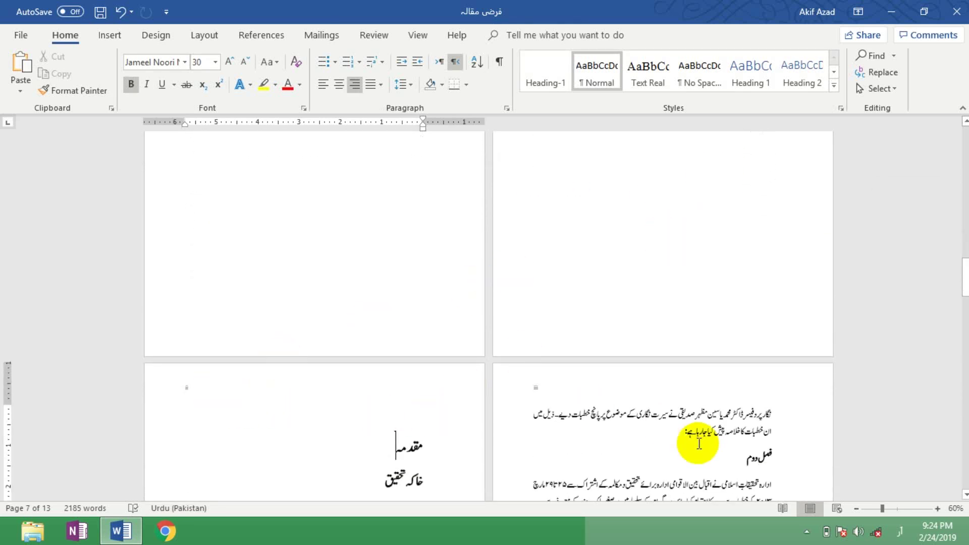
{"action": "left_click", "coordinate": [727, 465]}
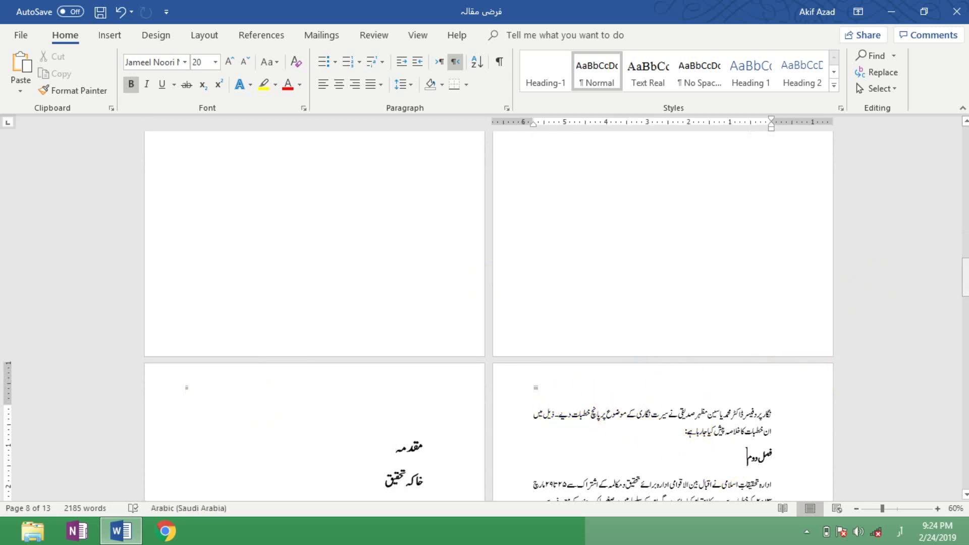
{"action": "left_click_drag", "start_coordinate": [966, 276], "coordinate": [966, 296]}
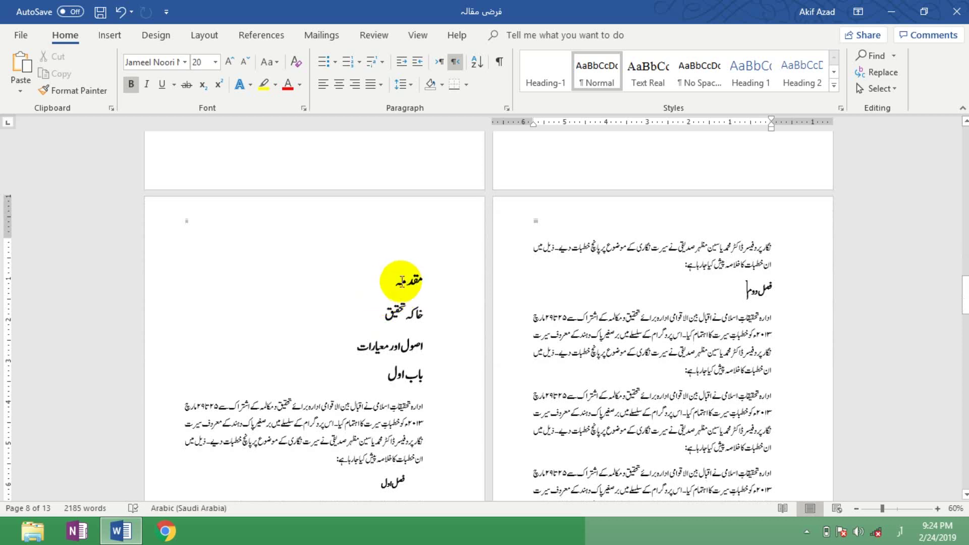
Paste the copied placeholder paragraph on a new line below the مقدمہ heading
{"action": "left_click", "coordinate": [396, 279]}
{"action": "key", "text": "Return"}
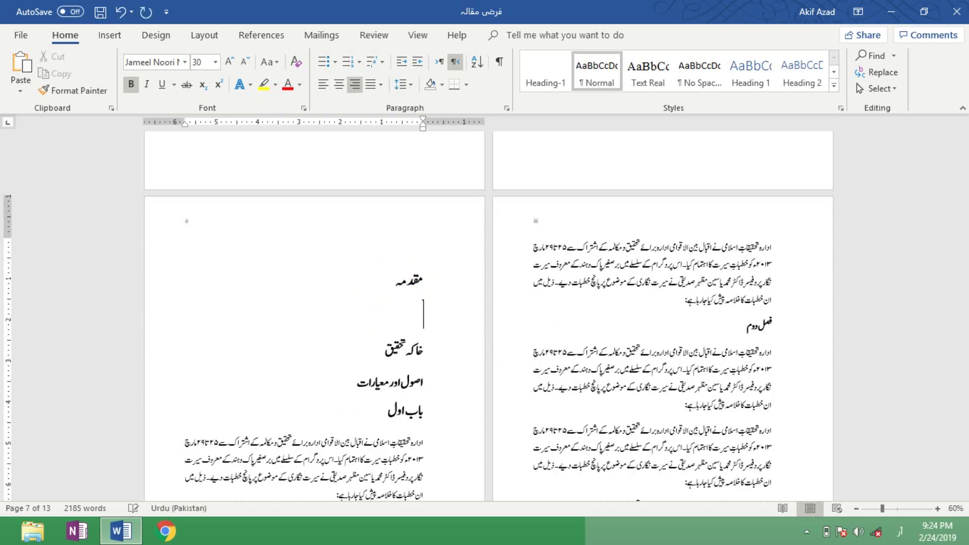
{"action": "key", "text": "ctrl+v"}
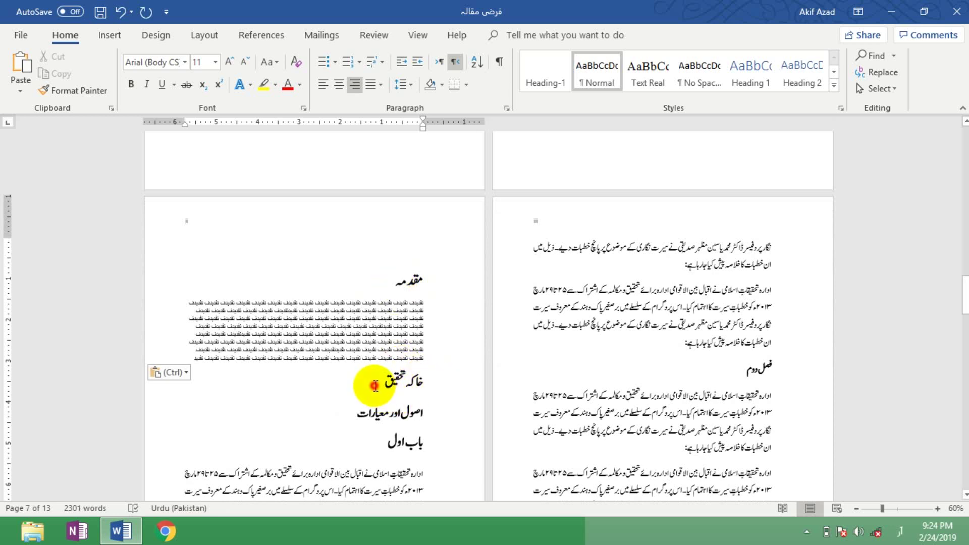
Insert a Next Page section break before the خاکہ تحقیق heading
{"action": "left_click", "coordinate": [376, 386]}
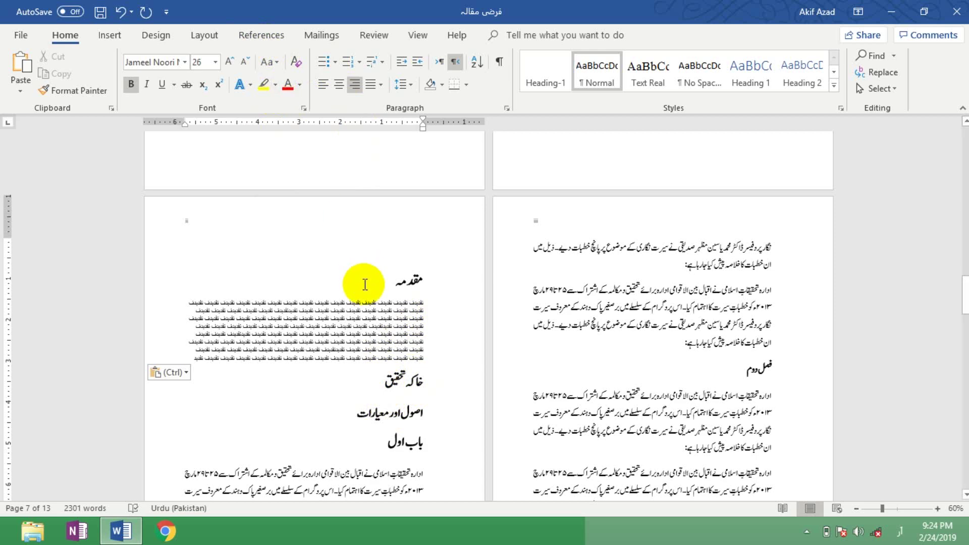
{"action": "left_click", "coordinate": [214, 37]}
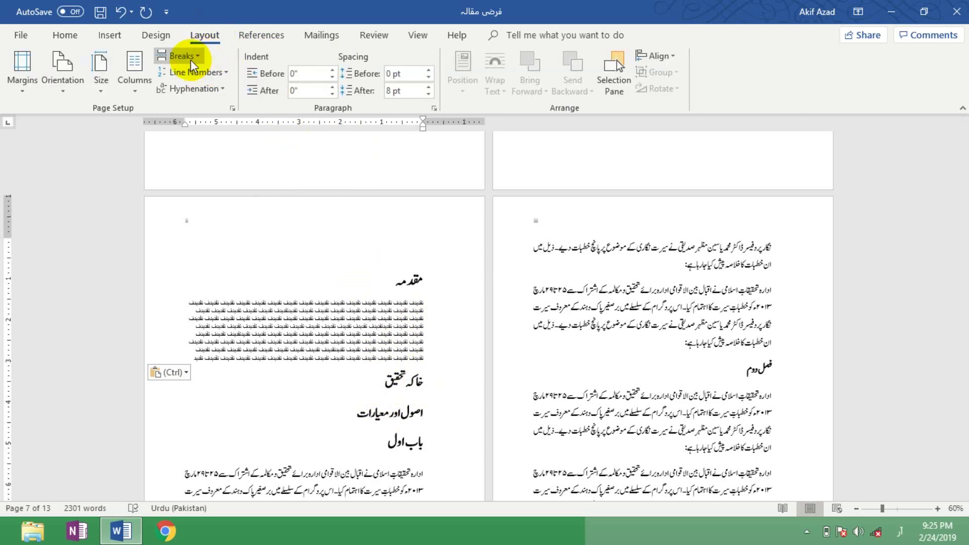
{"action": "left_click", "coordinate": [190, 60]}
{"action": "left_click", "coordinate": [244, 247]}
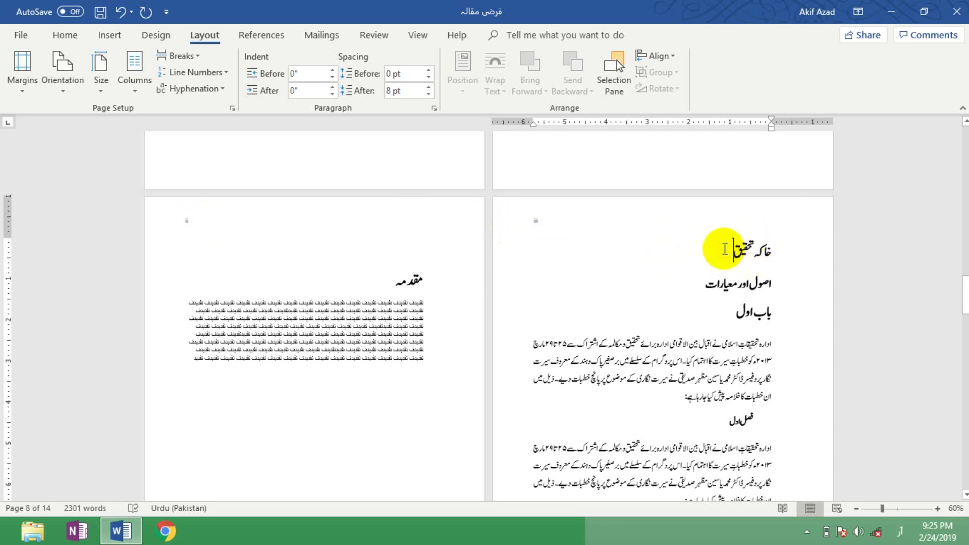
Paste the placeholder paragraph below خاکہ تحقیق and insert a Next Page section break before the اصول اور معیارات heading
{"action": "key", "text": "Return"}
{"action": "key", "text": "ctrl+v"}
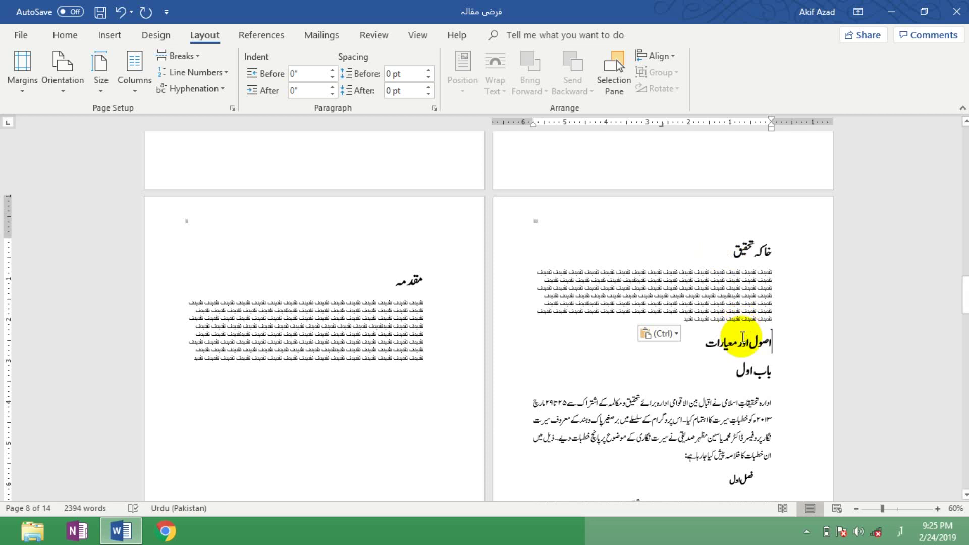
{"action": "left_click", "coordinate": [183, 56]}
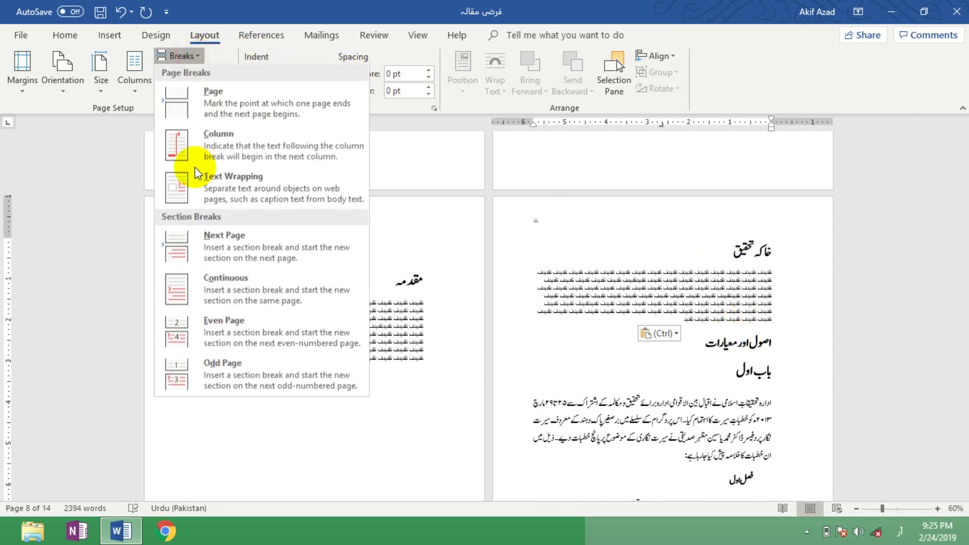
{"action": "left_click", "coordinate": [231, 253]}
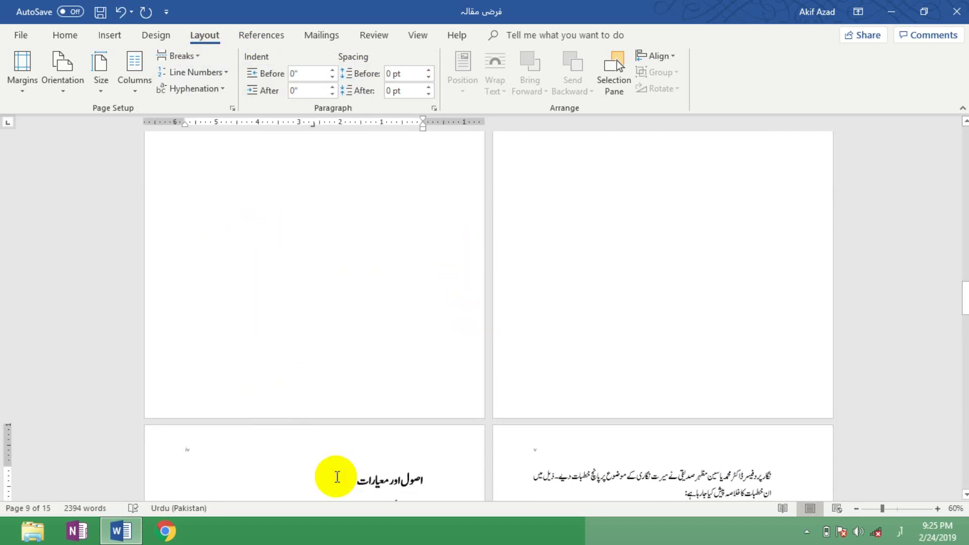
Add a 2 to the end of the اصول اور معیارات heading and paste the placeholder paragraph below it
{"action": "type", "text": "2"}
{"action": "key", "text": "Return"}
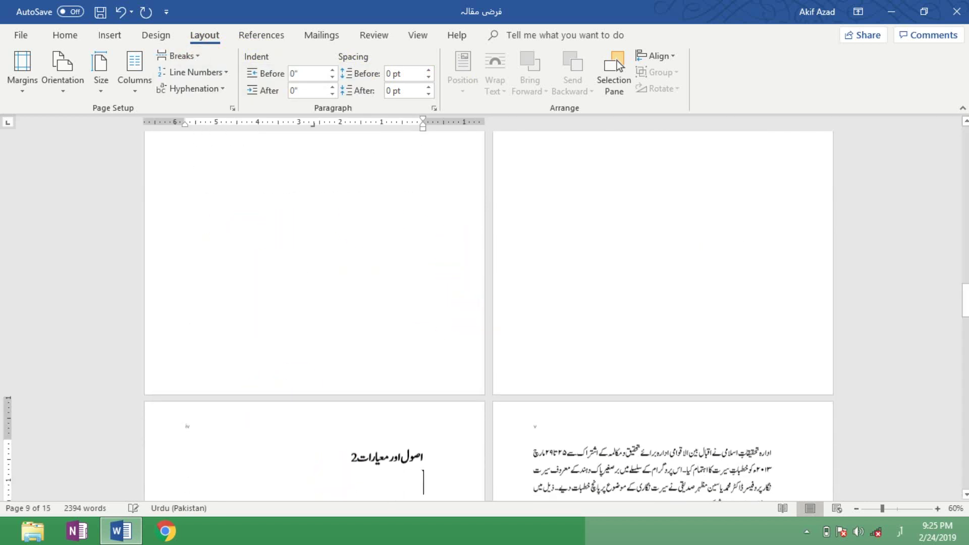
{"action": "key", "text": "ctrl+v"}
{"action": "key", "text": "ctrl+v"}
{"action": "key", "text": "ctrl+v"}
{"action": "key", "text": "ctrl+v"}
{"action": "key", "text": "ctrl+v"}
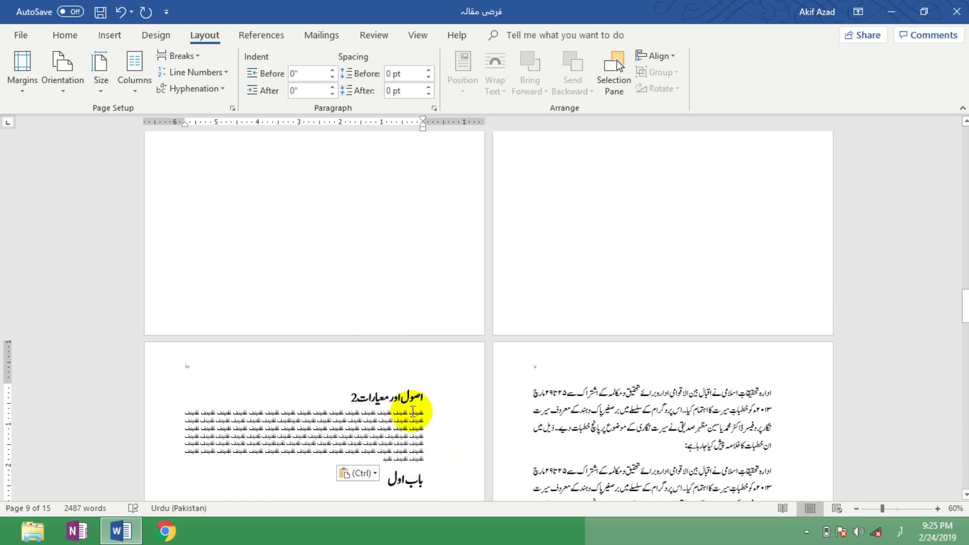
Add a blank line above the باب اول heading and insert a Next Page section break there
{"action": "left_click", "coordinate": [429, 477]}
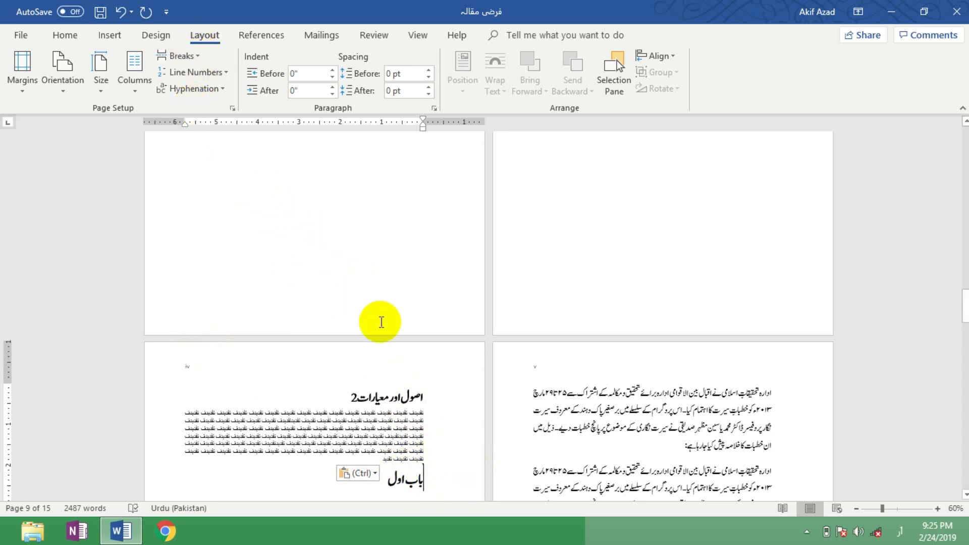
{"action": "key", "text": "Return"}
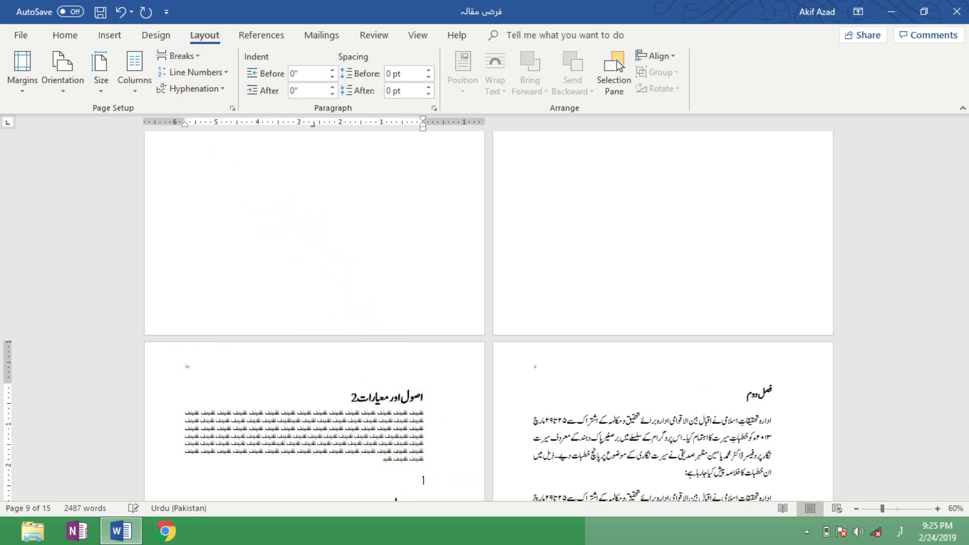
{"action": "left_click", "coordinate": [189, 63]}
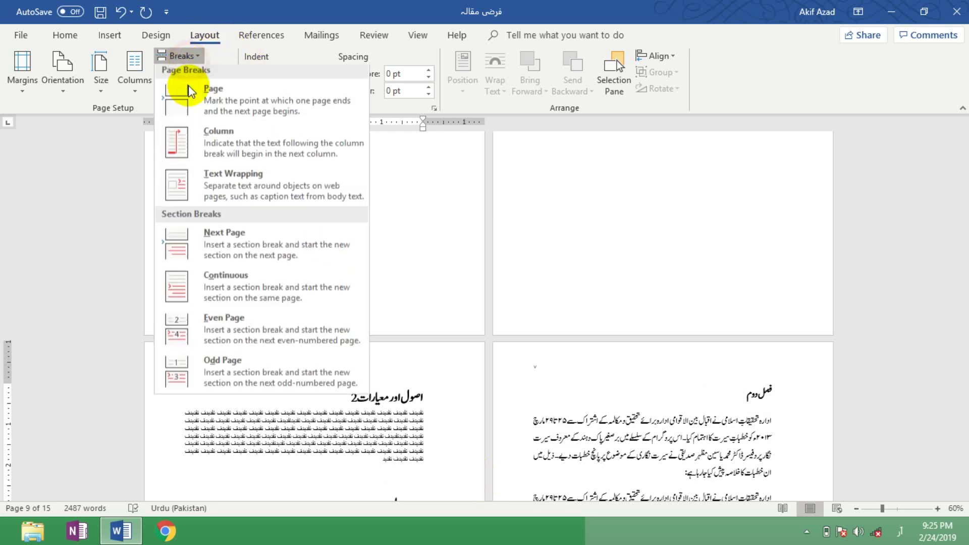
{"action": "left_click", "coordinate": [252, 247]}
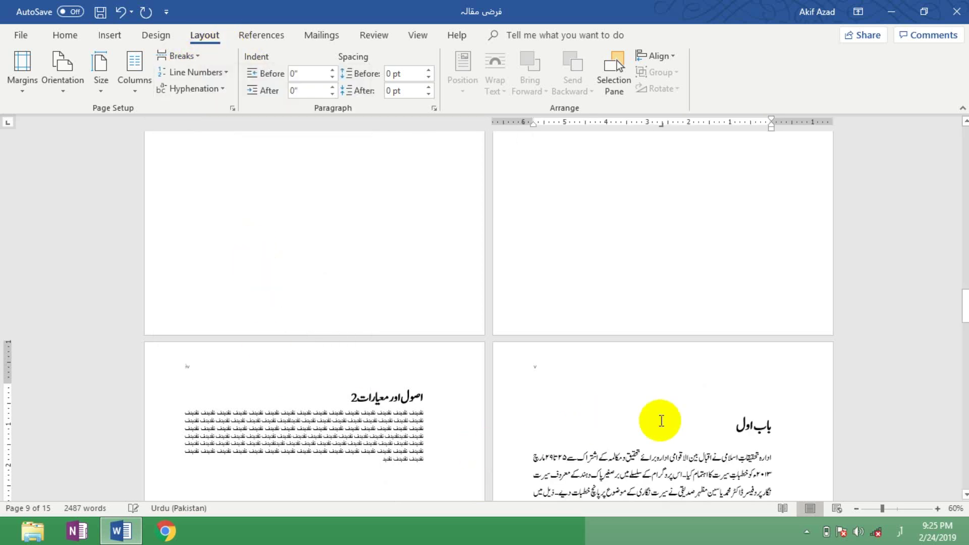
Remove the blank line above the باب اول heading on its new page
{"action": "left_click", "coordinate": [732, 422]}
{"action": "key", "text": "Return"}
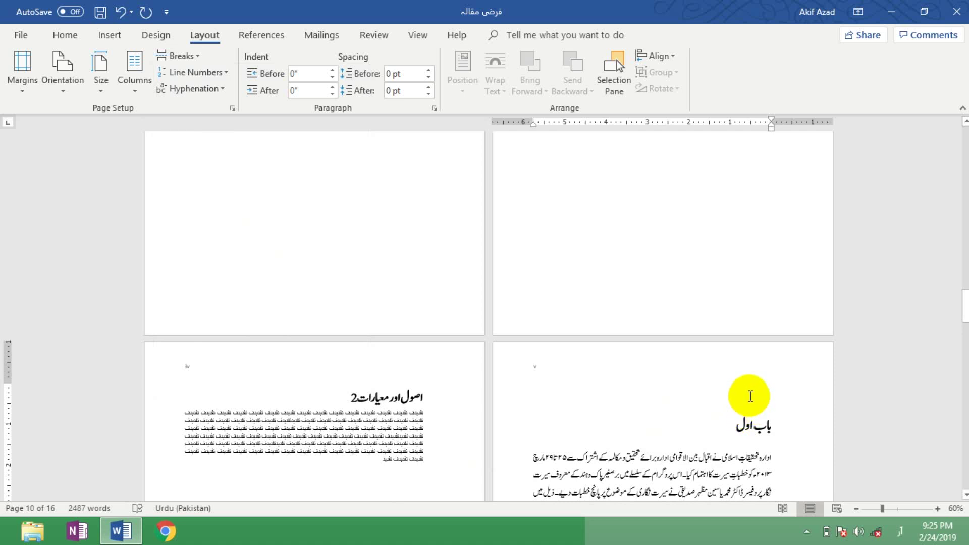
{"action": "left_click", "coordinate": [751, 396]}
{"action": "key", "text": "BackSpace"}
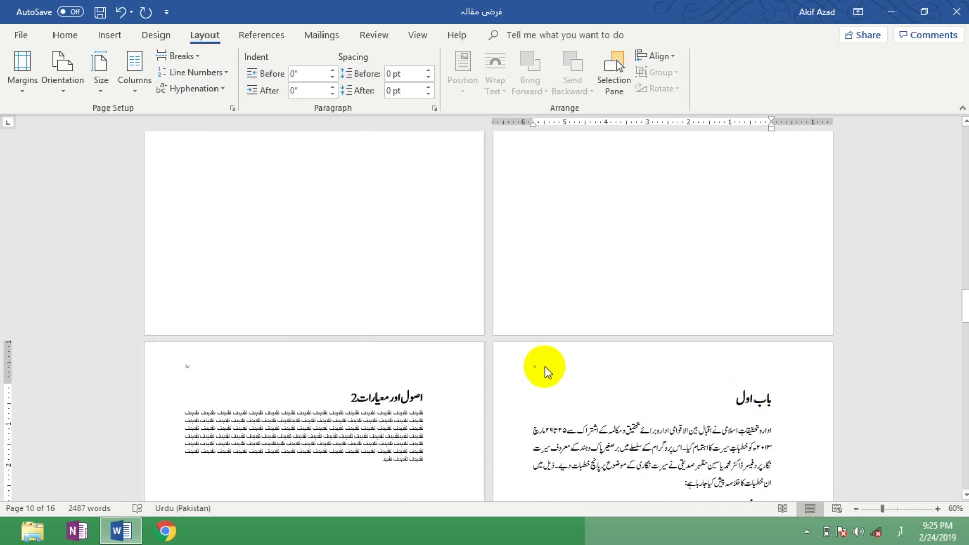
{"action": "left_click", "coordinate": [887, 508]}
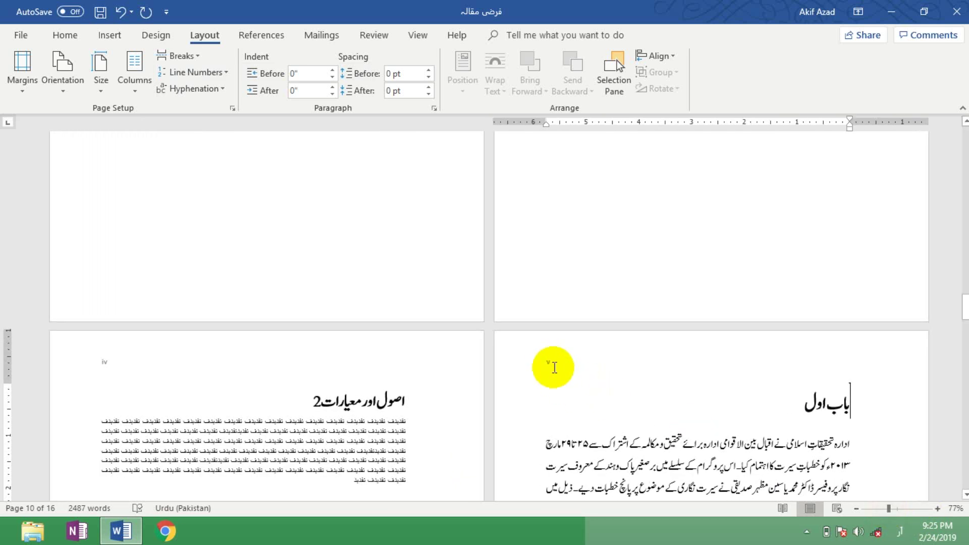
Unlink the header of the باب اول section from the previous section's header
{"action": "double_click", "coordinate": [552, 365]}
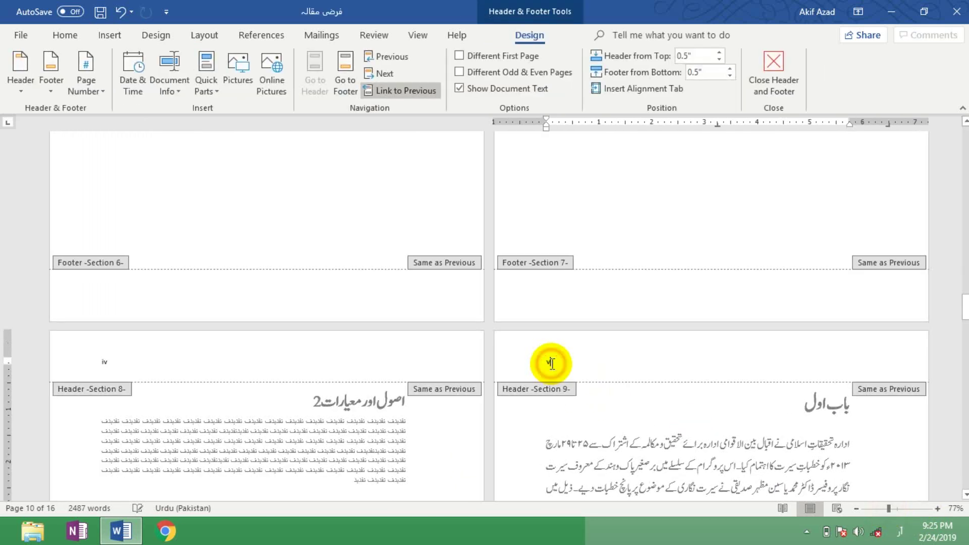
{"action": "left_click", "coordinate": [548, 363]}
{"action": "double_click", "coordinate": [547, 363]}
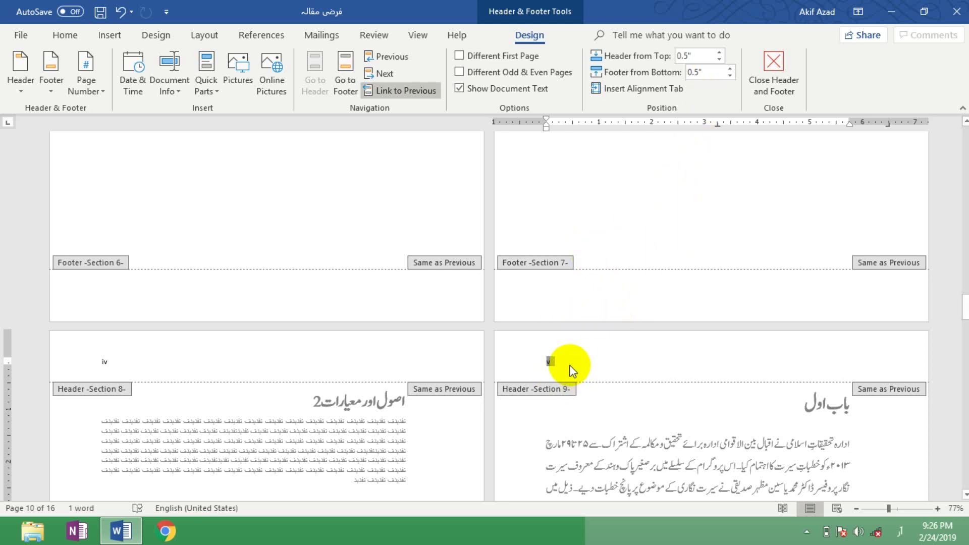
{"action": "left_click", "coordinate": [388, 91]}
{"action": "scroll", "coordinate": [615, 275], "scroll_direction": "down", "scroll_amount": 3}
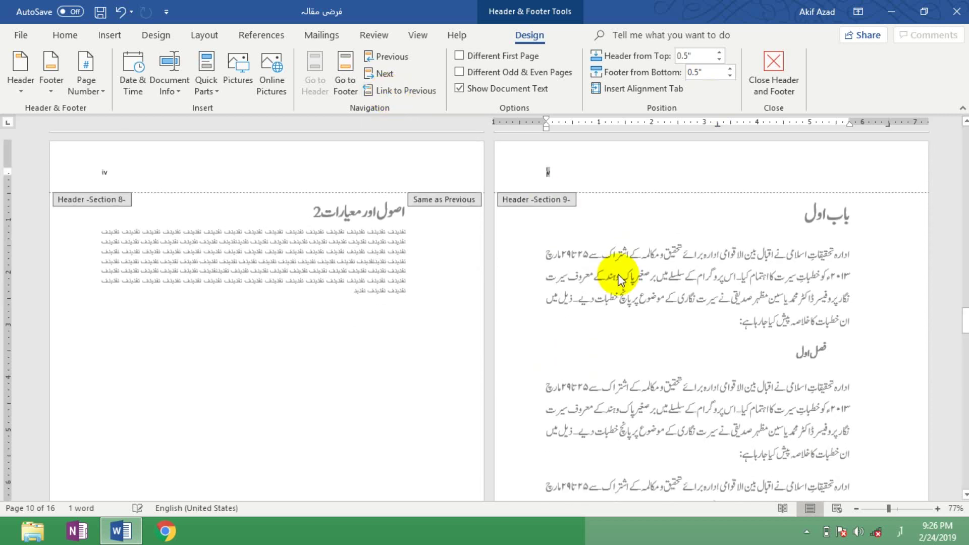
Set the page numbers of the باب اول section to the 1, 2, 3 format starting at 1, and leave header editing
{"action": "left_click", "coordinate": [576, 174]}
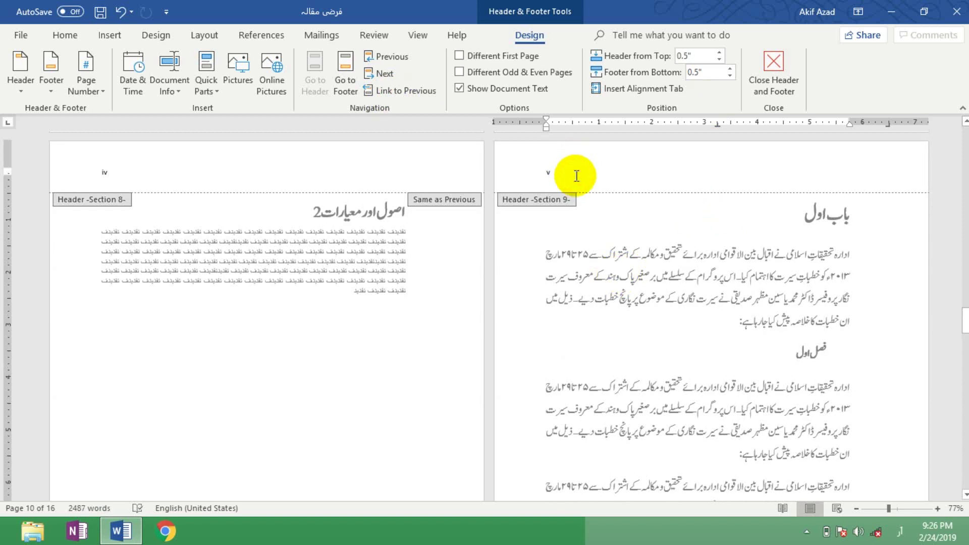
{"action": "left_click", "coordinate": [560, 174]}
{"action": "double_click", "coordinate": [549, 174]}
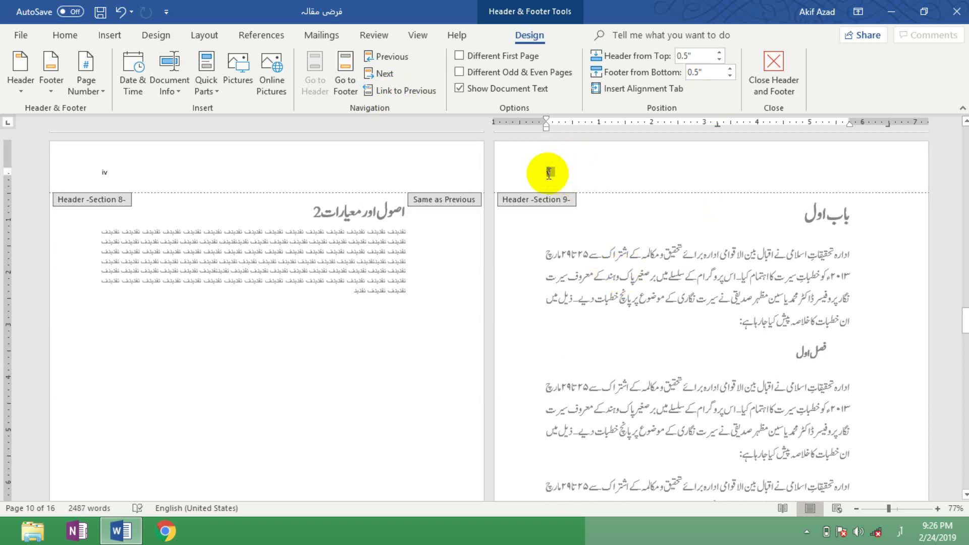
{"action": "right_click", "coordinate": [549, 173]}
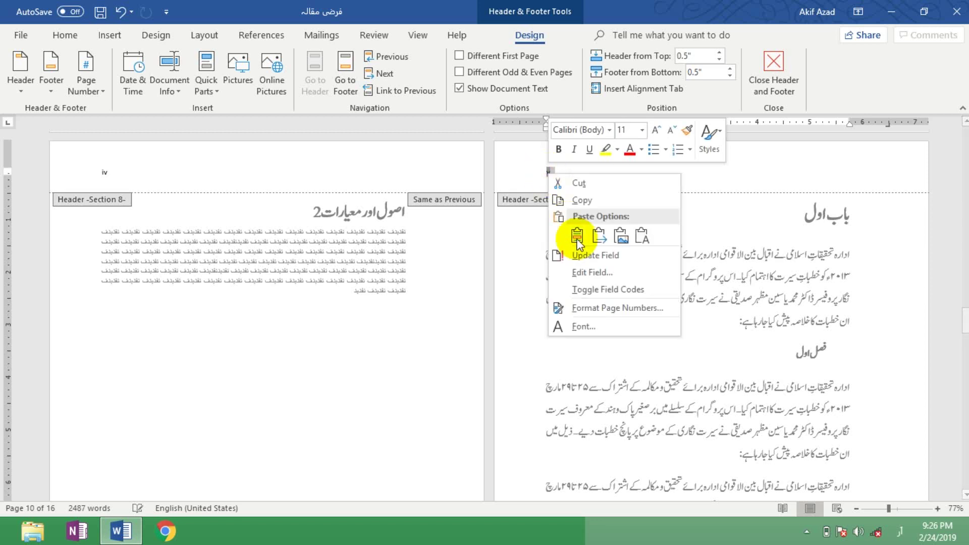
{"action": "left_click", "coordinate": [609, 310]}
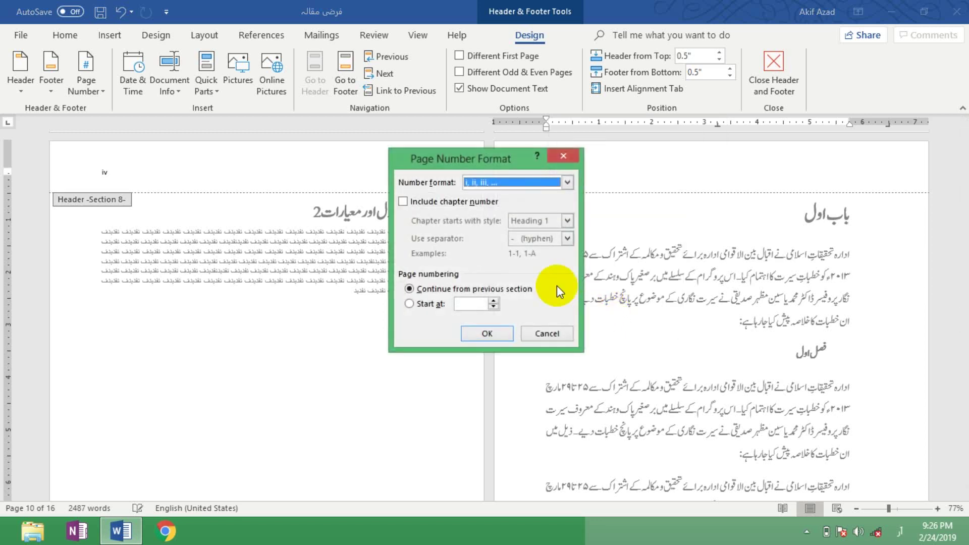
{"action": "left_click", "coordinate": [410, 303]}
{"action": "left_click", "coordinate": [567, 183]}
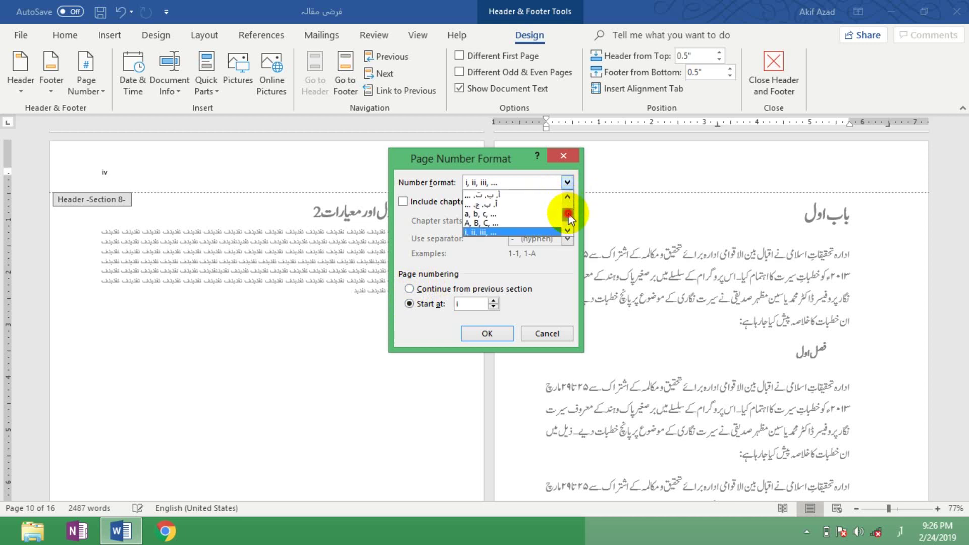
{"action": "left_click_drag", "start_coordinate": [569, 218], "coordinate": [565, 204]}
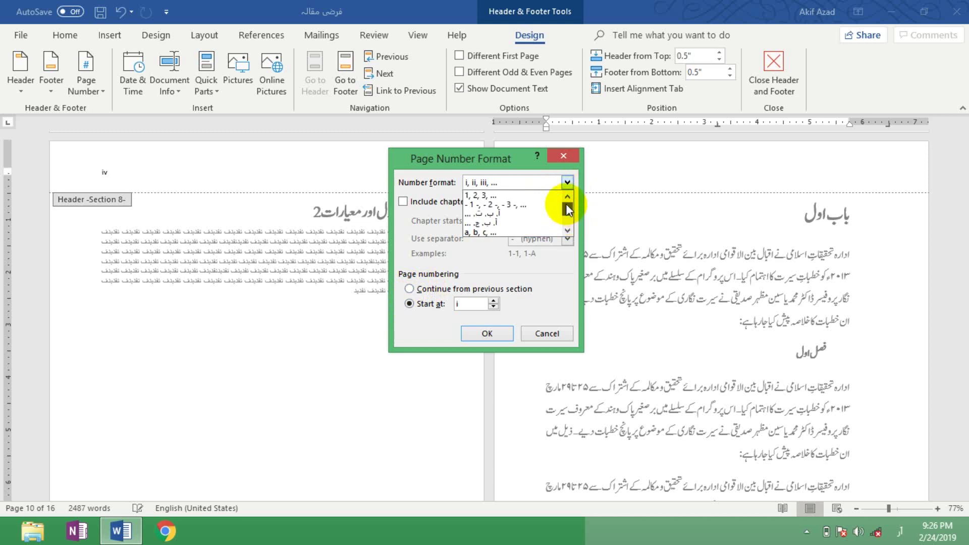
{"action": "left_click", "coordinate": [494, 196]}
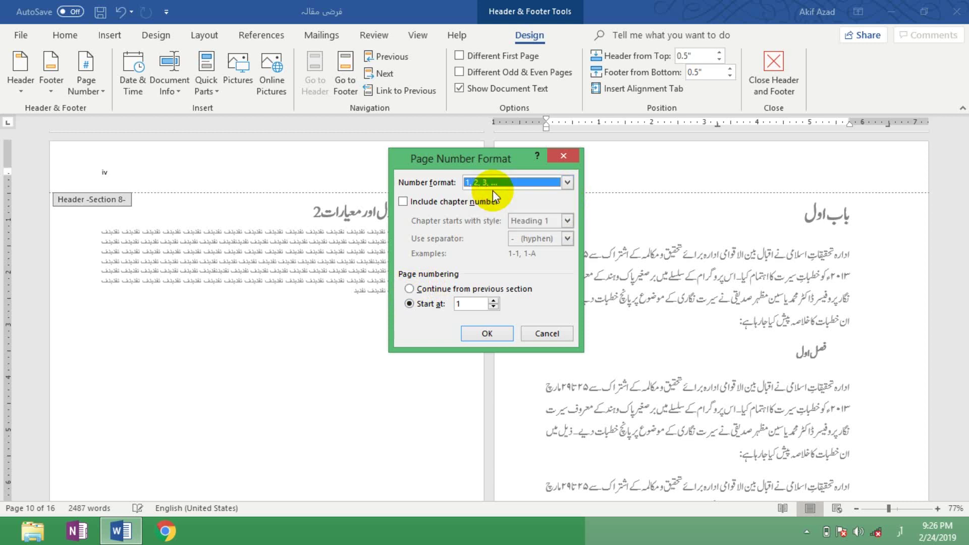
{"action": "left_click", "coordinate": [487, 334]}
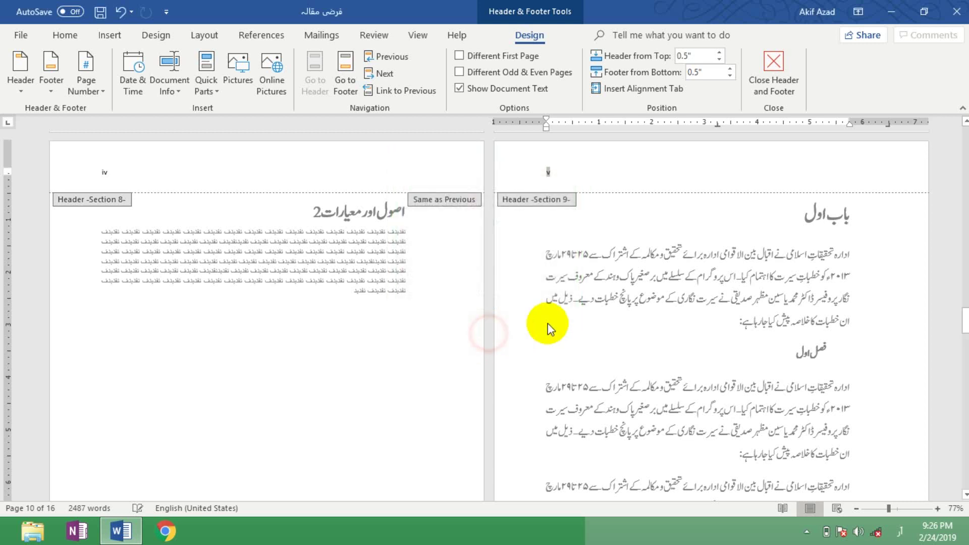
{"action": "double_click", "coordinate": [614, 316]}
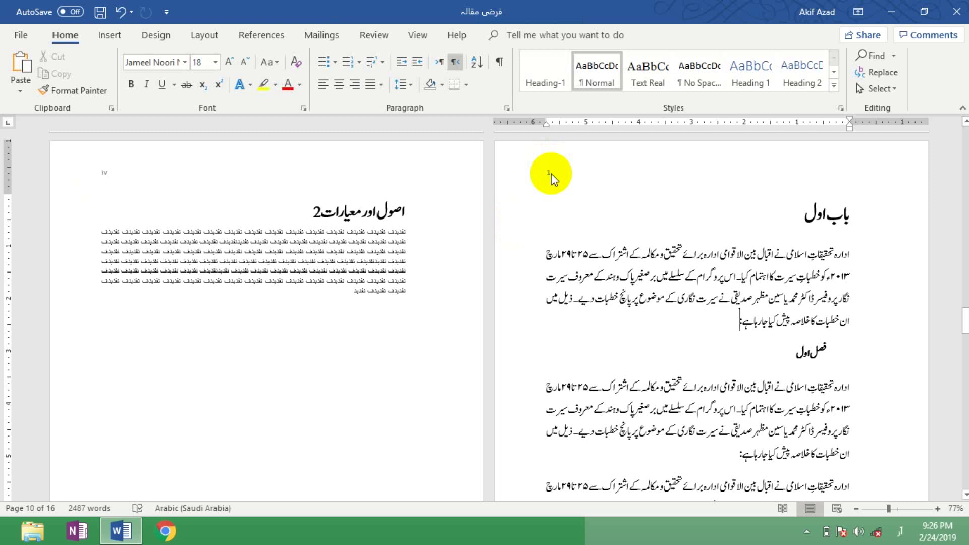
{"action": "left_click", "coordinate": [650, 275]}
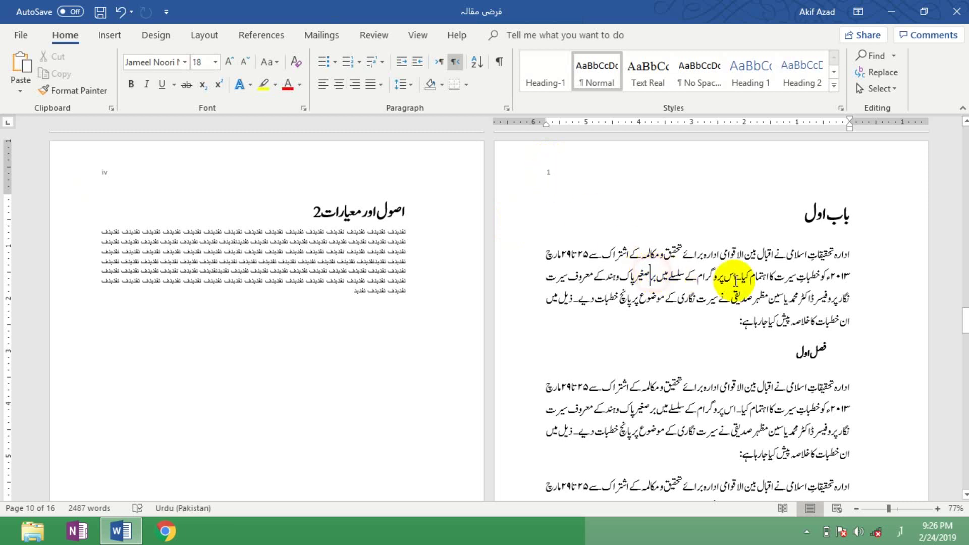
{"action": "left_click", "coordinate": [826, 315]}
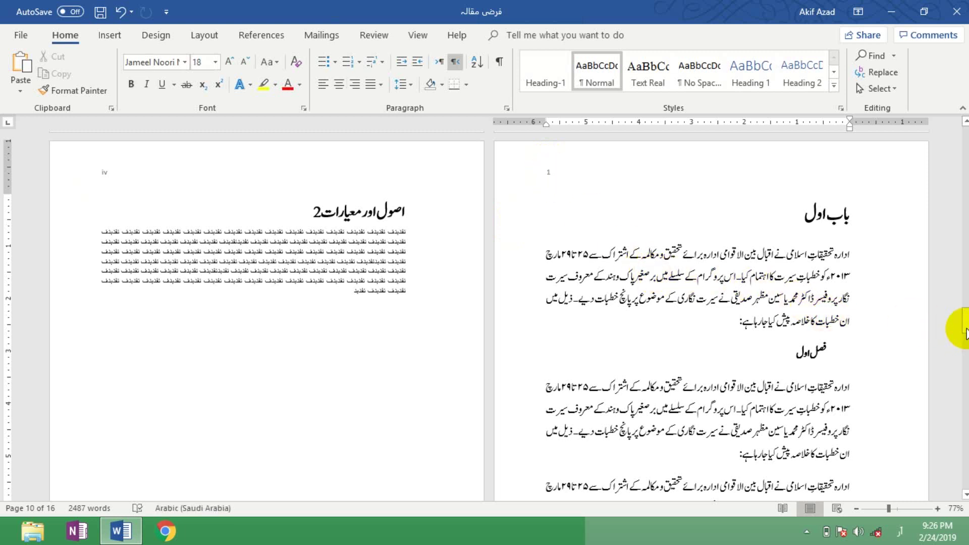
{"action": "mouse_move", "coordinate": [965, 333]}
{"action": "left_mouse_down"}
{"action": "mouse_move", "coordinate": [966, 400]}
{"action": "mouse_move", "coordinate": [966, 318]}
{"action": "left_mouse_up"}
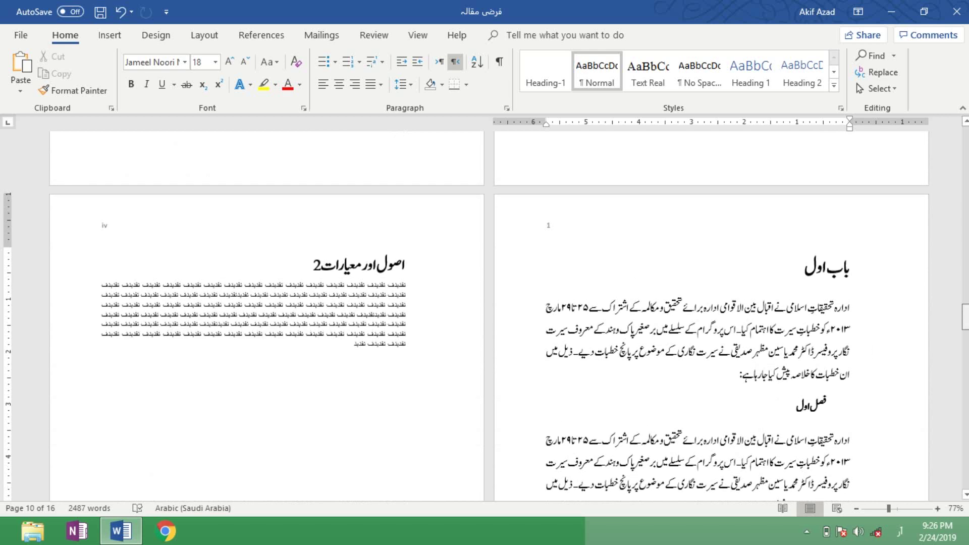
{"action": "left_click", "coordinate": [612, 240]}
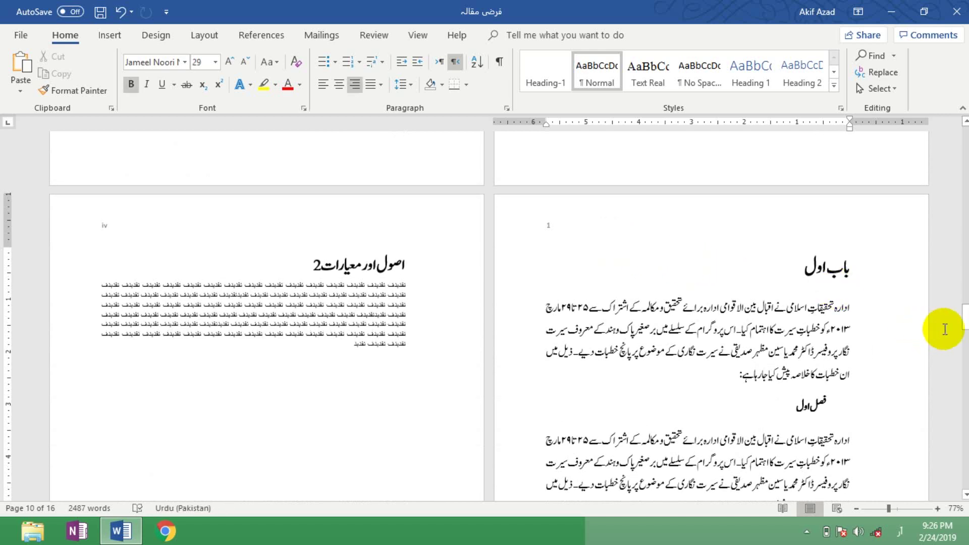
Insert a Next Page section break before the فصل اول heading under باب اول
{"action": "mouse_move", "coordinate": [966, 317]}
{"action": "left_mouse_down"}
{"action": "mouse_move", "coordinate": [965, 357]}
{"action": "mouse_move", "coordinate": [966, 316]}
{"action": "left_mouse_up"}
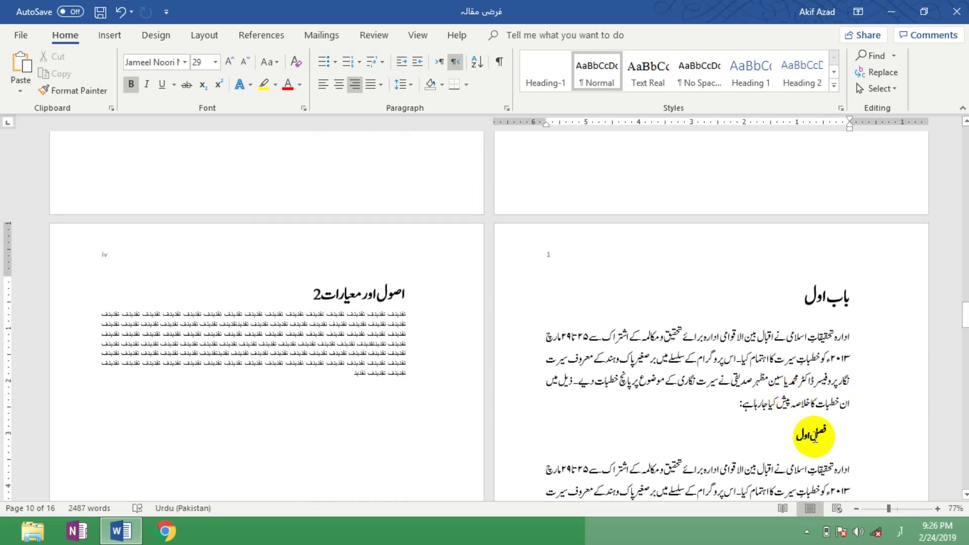
{"action": "left_click", "coordinate": [823, 437]}
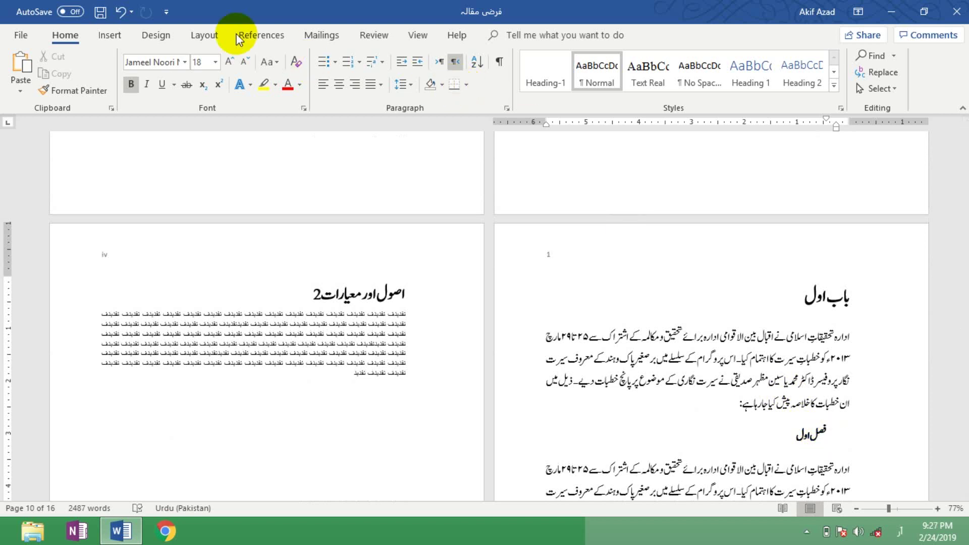
{"action": "left_click", "coordinate": [216, 41]}
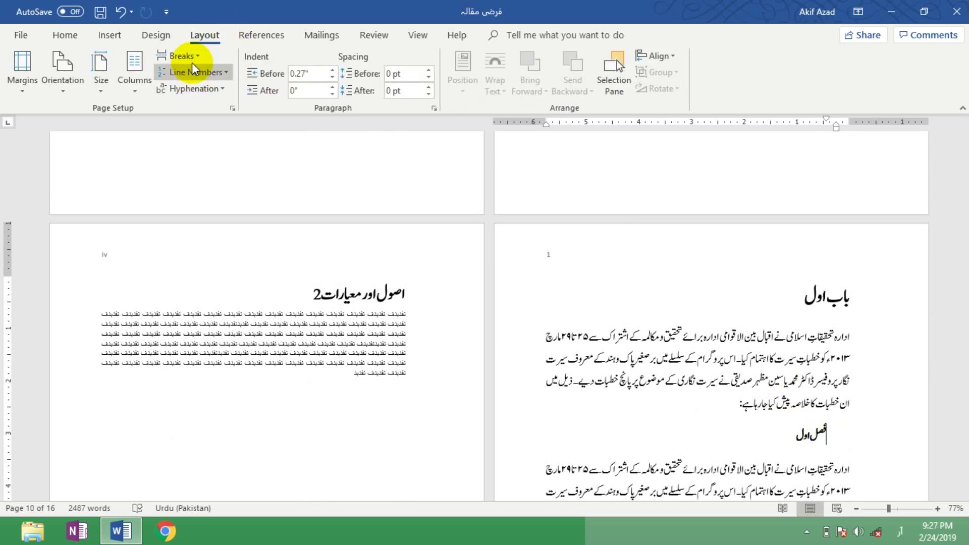
{"action": "left_click", "coordinate": [190, 58]}
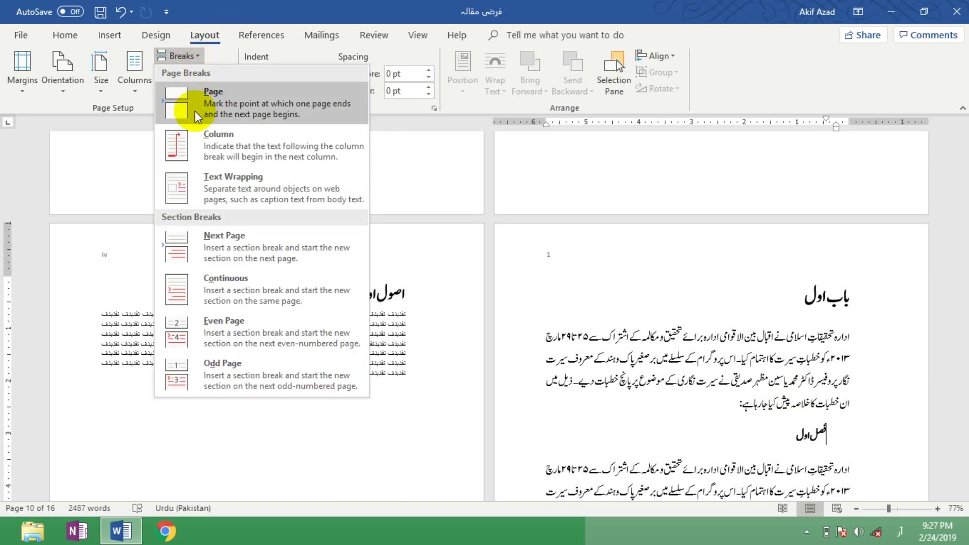
{"action": "left_click", "coordinate": [226, 243]}
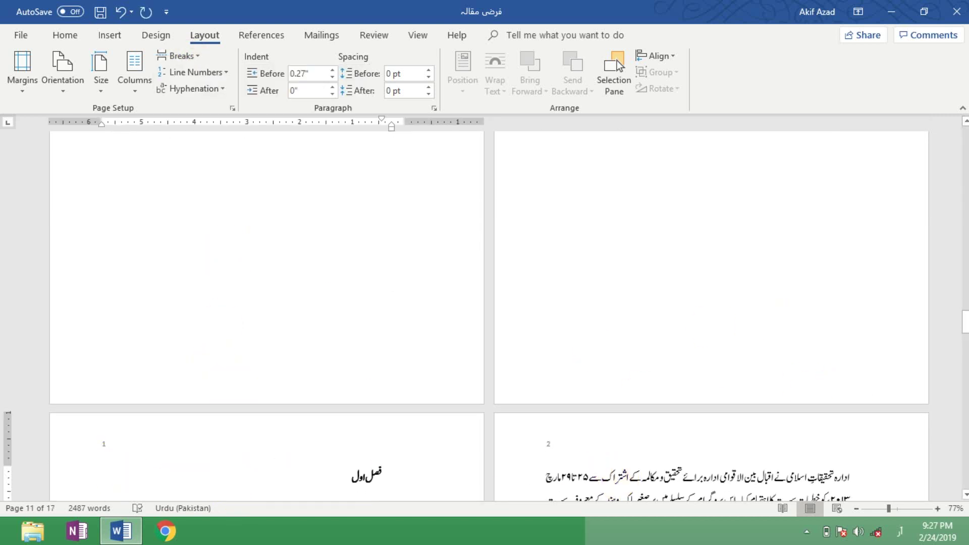
Make the page numbering of the فصل اول section continue from the previous section, and leave header editing
{"action": "mouse_move", "coordinate": [965, 328]}
{"action": "left_mouse_down"}
{"action": "mouse_move", "coordinate": [965, 305]}
{"action": "mouse_move", "coordinate": [965, 329]}
{"action": "left_mouse_up"}
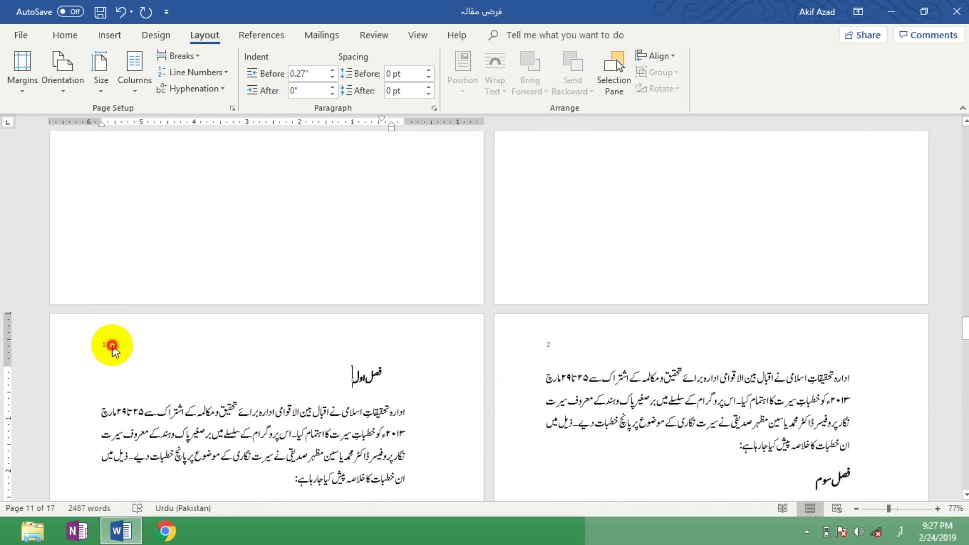
{"action": "double_click", "coordinate": [112, 347]}
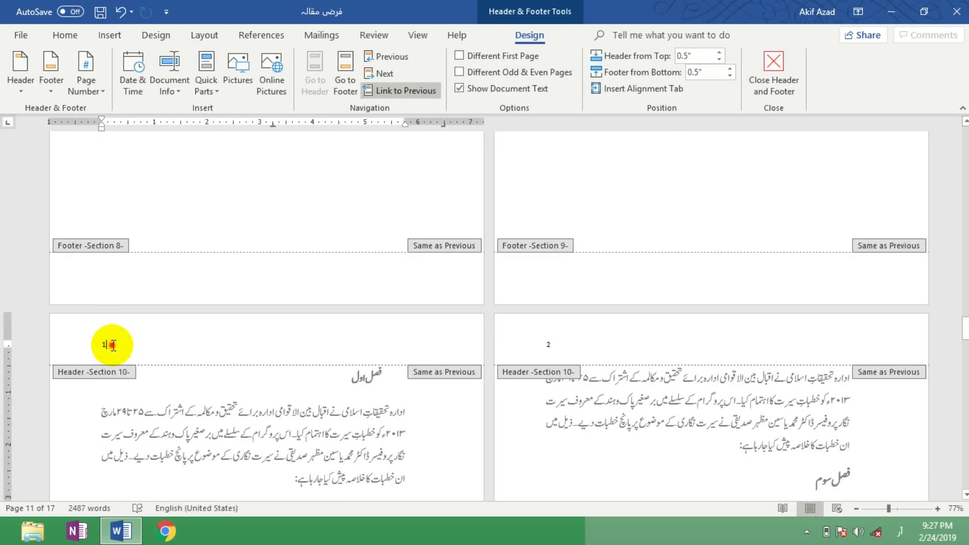
{"action": "left_click_drag", "start_coordinate": [112, 345], "coordinate": [104, 345]}
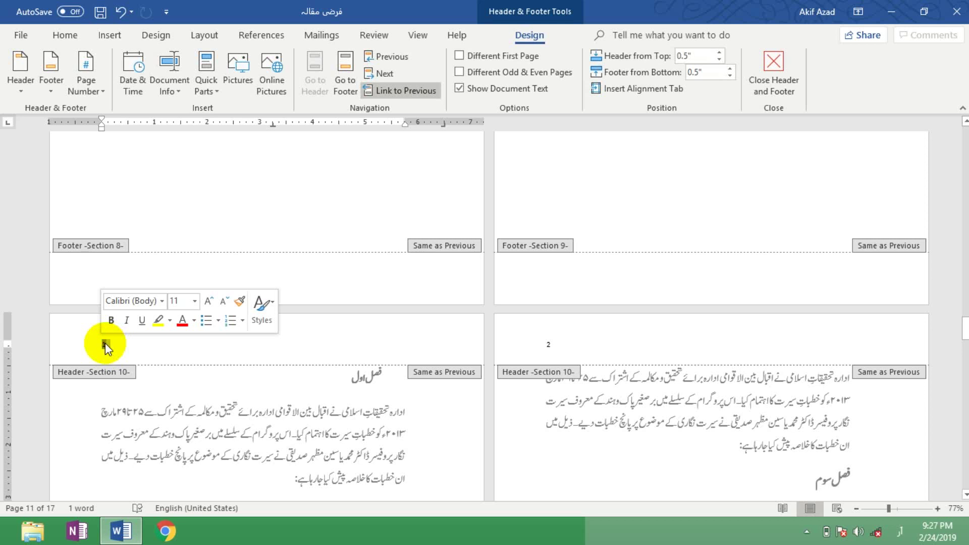
{"action": "right_click", "coordinate": [105, 344]}
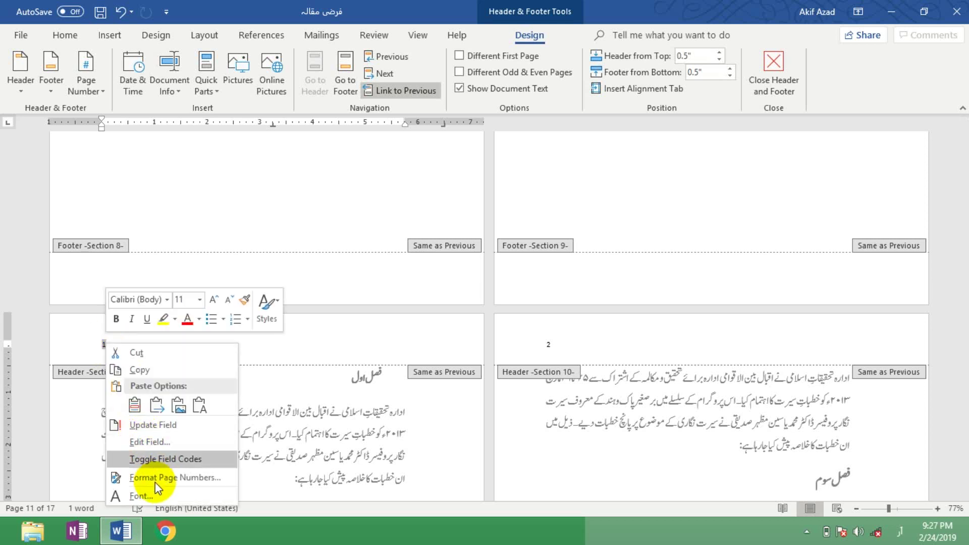
{"action": "left_click", "coordinate": [158, 477]}
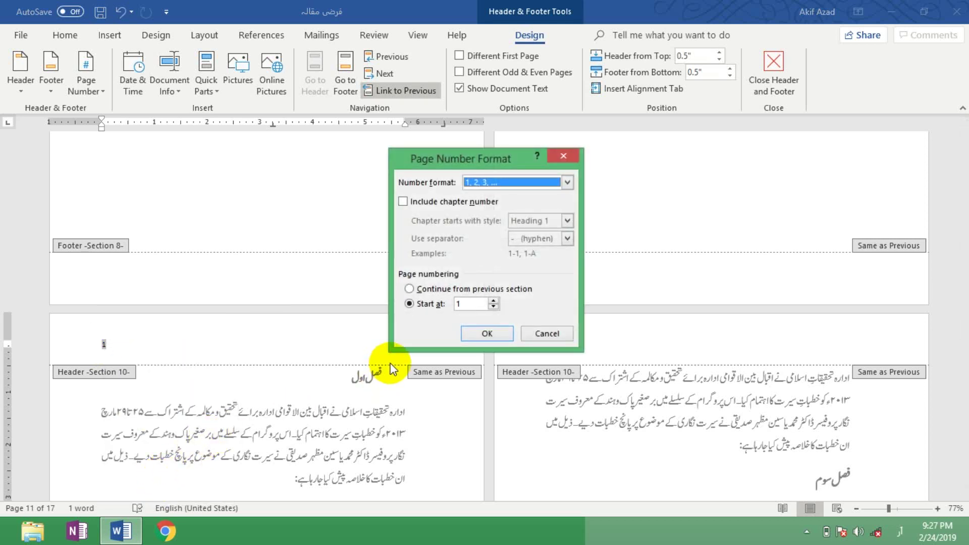
{"action": "left_click", "coordinate": [410, 290]}
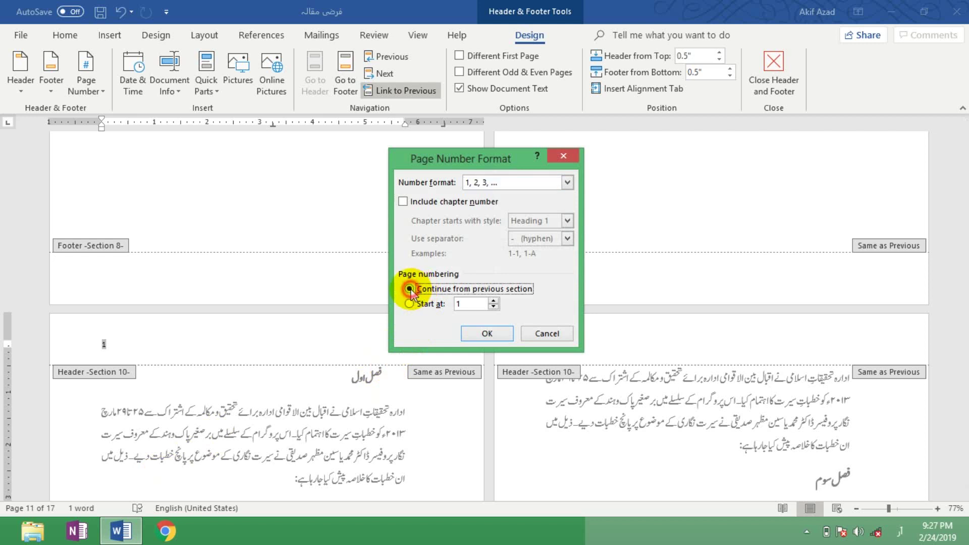
{"action": "left_click", "coordinate": [482, 334]}
{"action": "scroll", "coordinate": [480, 331], "scroll_direction": "down", "scroll_amount": 3}
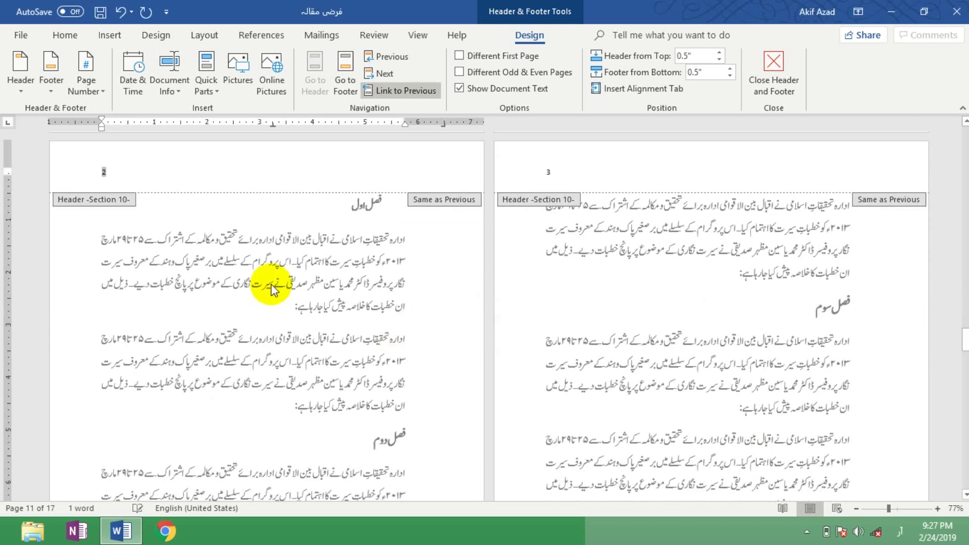
{"action": "double_click", "coordinate": [271, 283]}
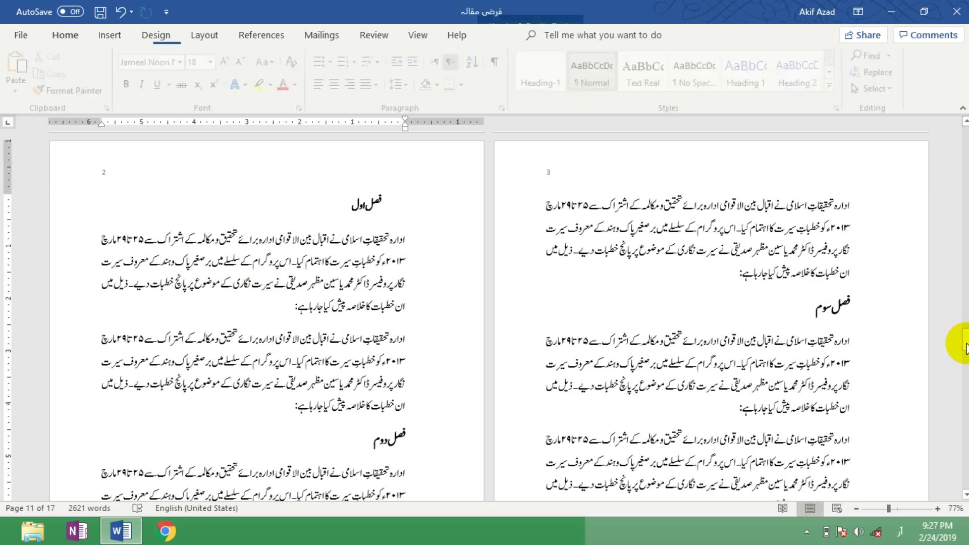
{"action": "left_click_drag", "start_coordinate": [965, 346], "coordinate": [965, 379]}
{"action": "left_click", "coordinate": [711, 338]}
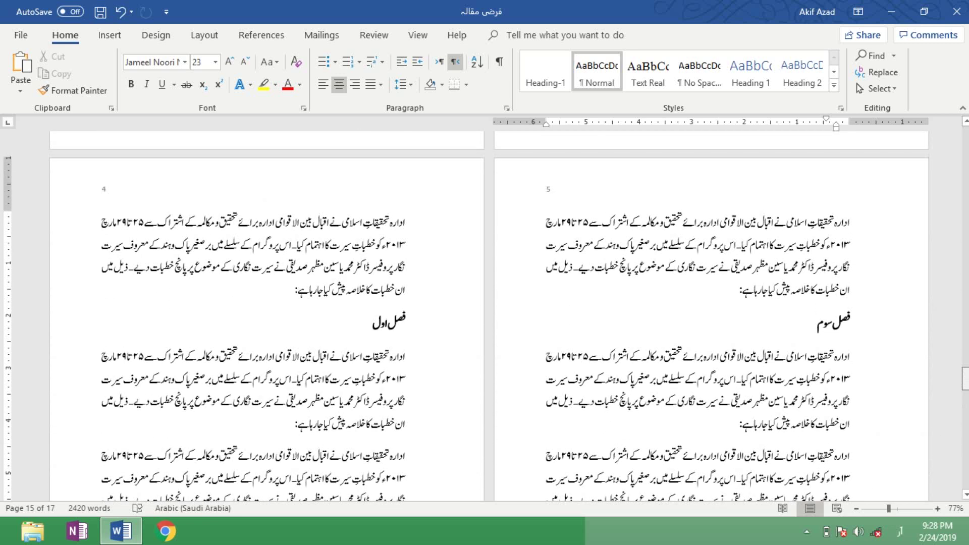